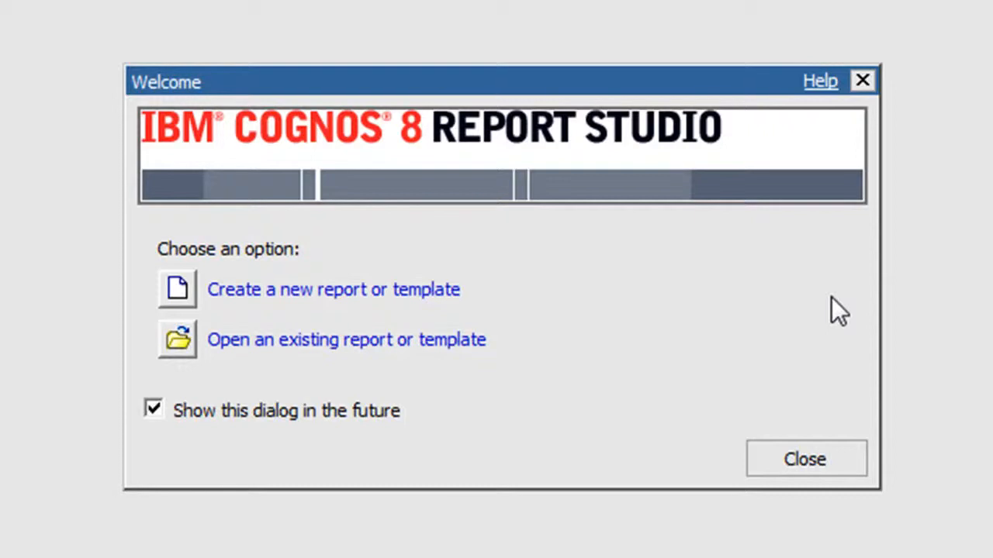
Create a new blank report based on the Great Outdoors 8 Cube package
left_click(448, 291)
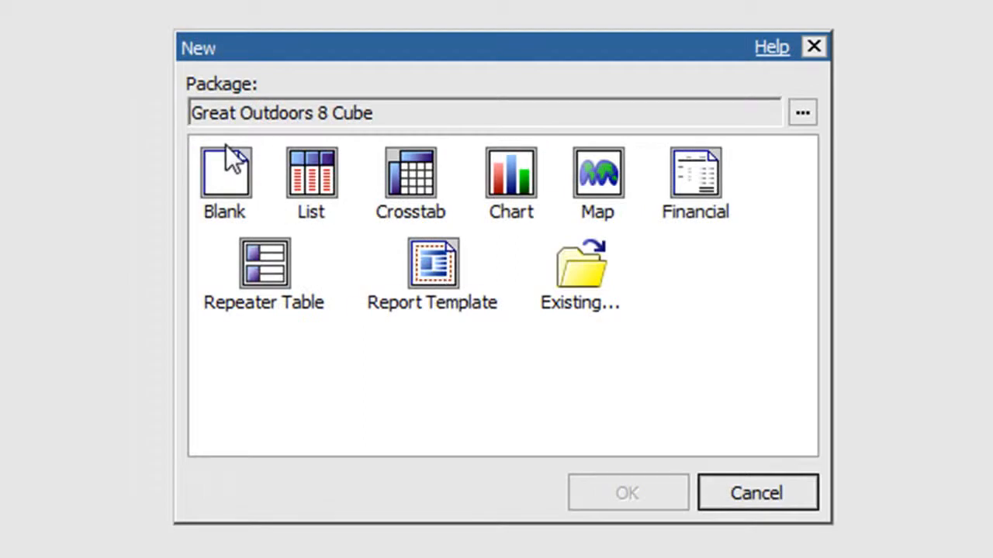
left_click(237, 172)
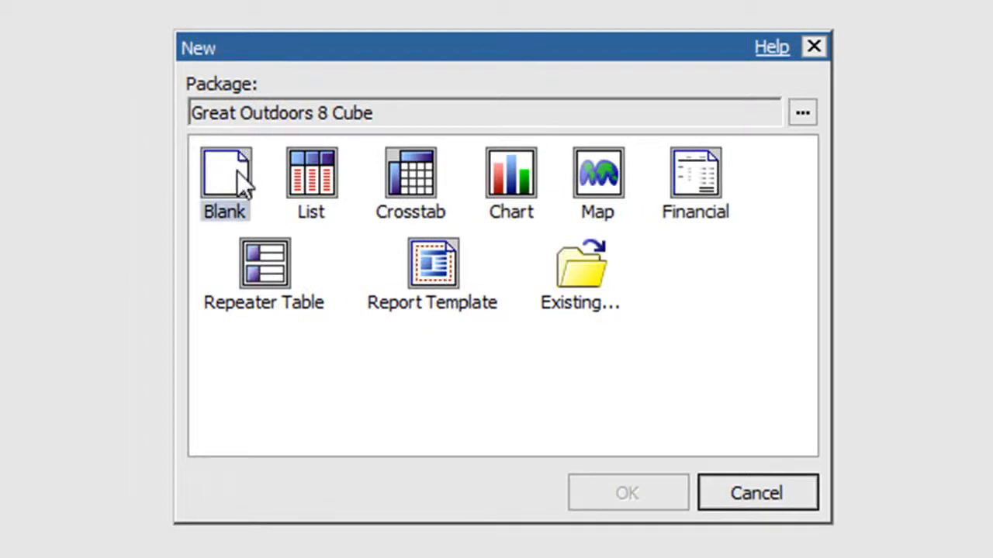
double_click(236, 172)
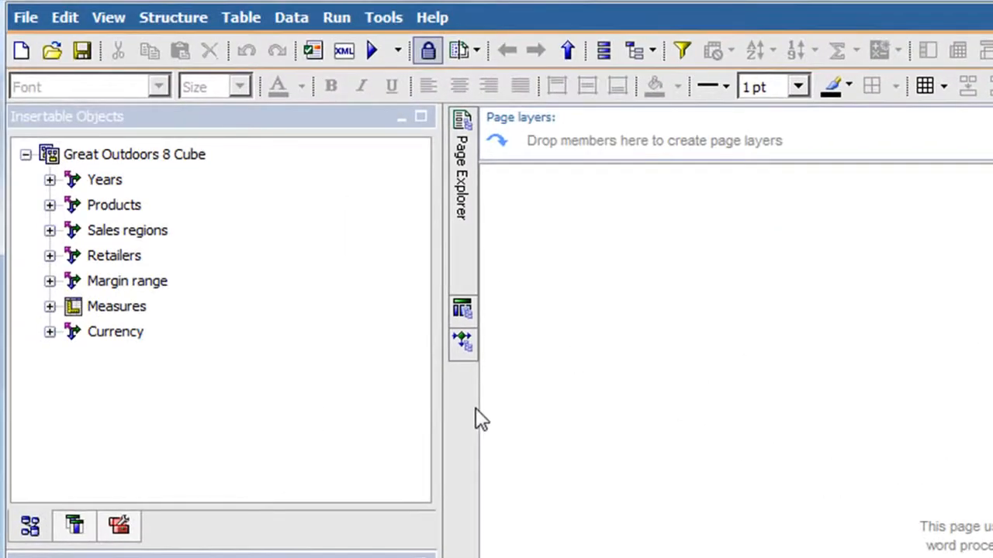
Insert a value prompt on the blank page and give it a new parameter named par_C
left_click(126, 530)
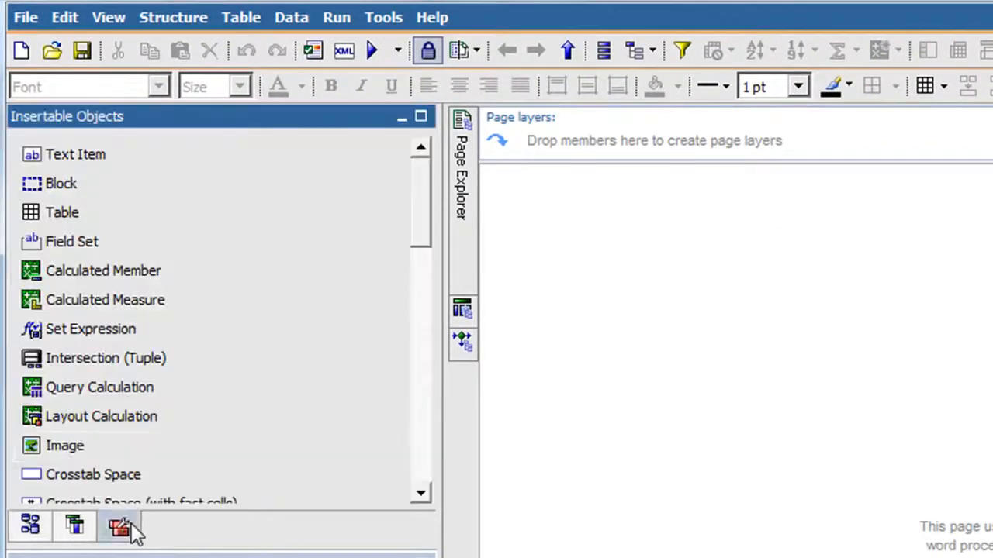
left_click_drag(426, 224, 426, 413)
left_click_drag(166, 410, 691, 439)
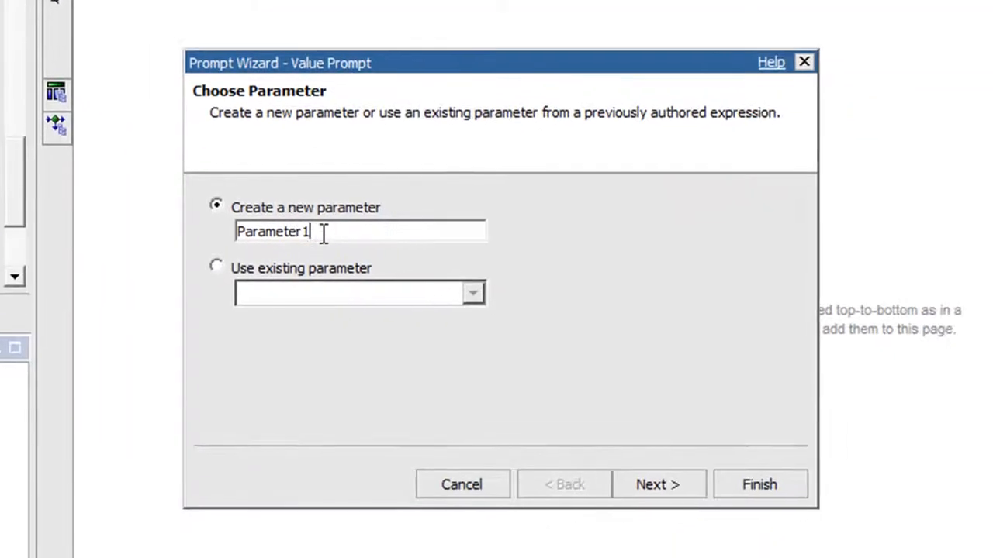
left_click_drag(618, 389, 503, 387)
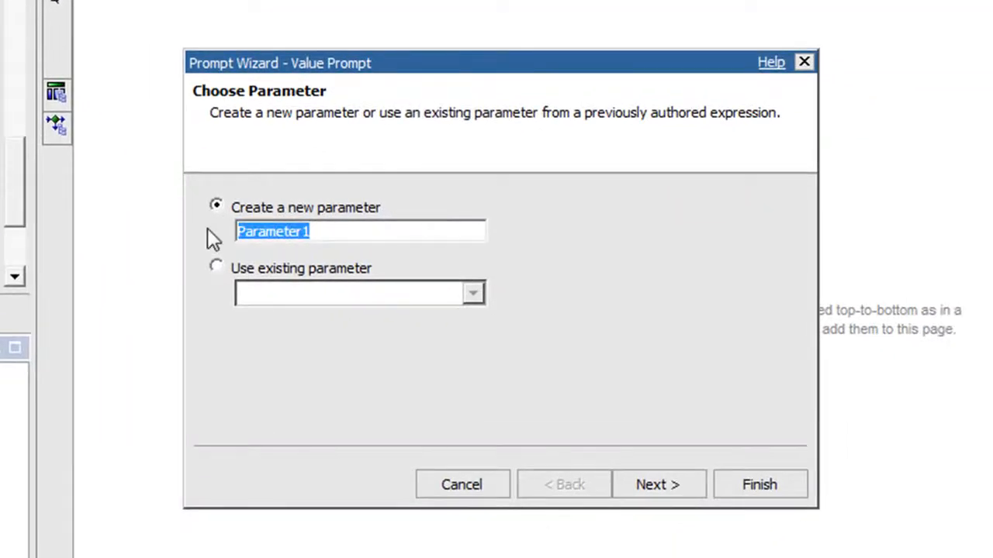
type("par")
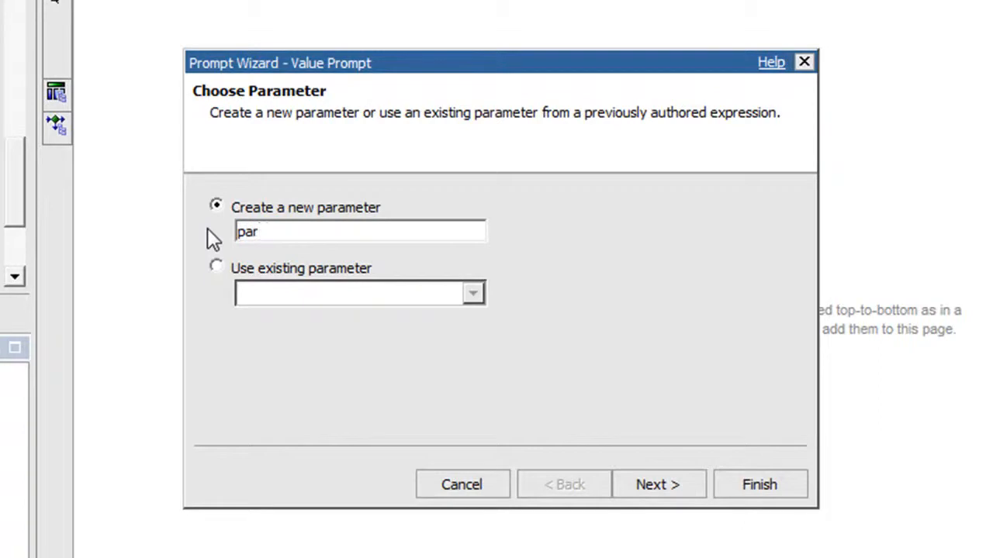
type("_C")
left_click(650, 484)
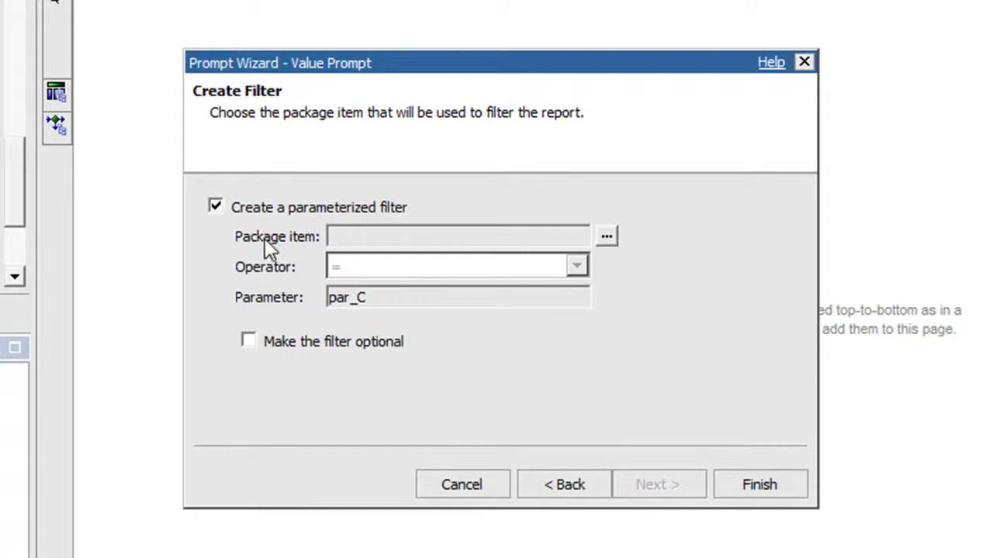
Complete the value prompt without a parameterized filter, using a new query with the Country level of Sales regions as its values
left_click(216, 207)
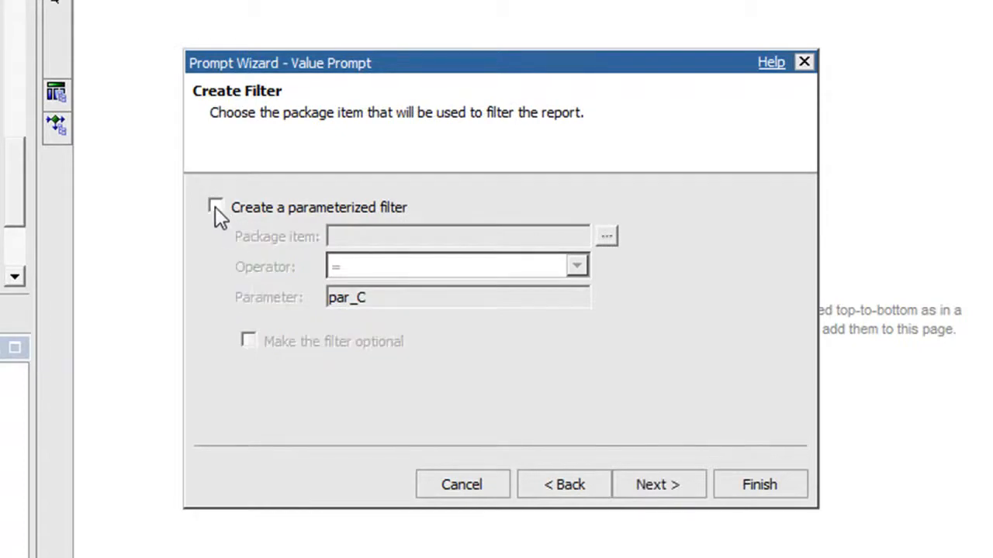
left_click(669, 486)
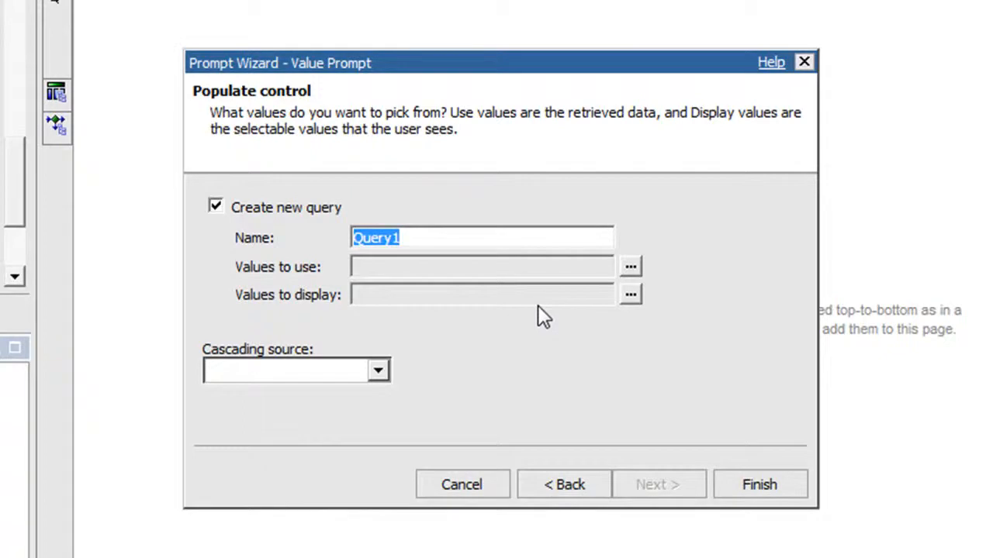
left_click(630, 266)
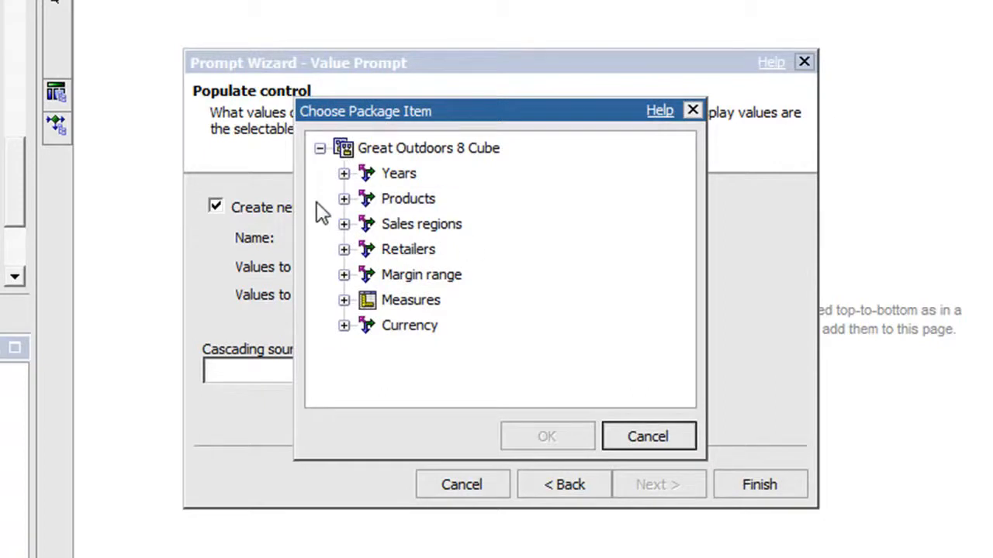
left_click(343, 224)
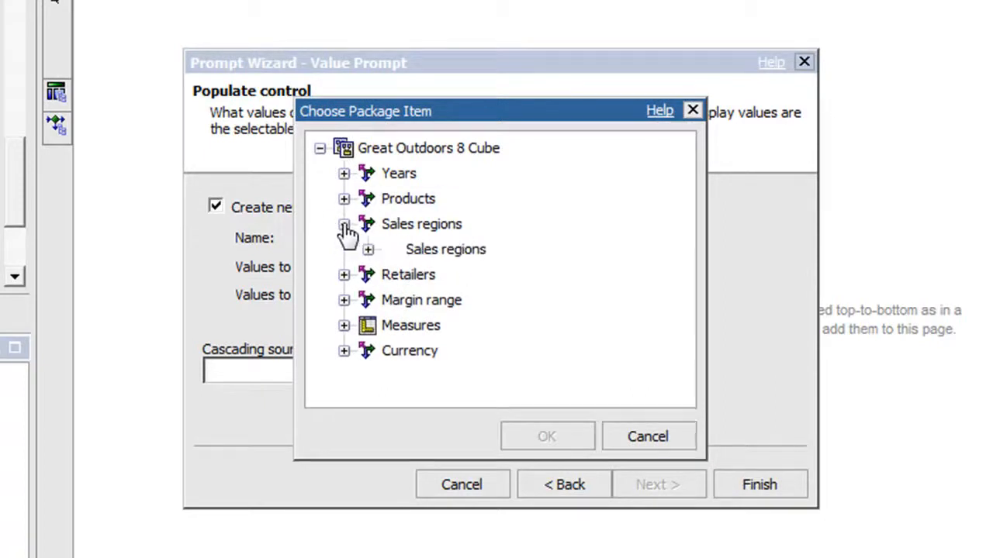
left_click(367, 249)
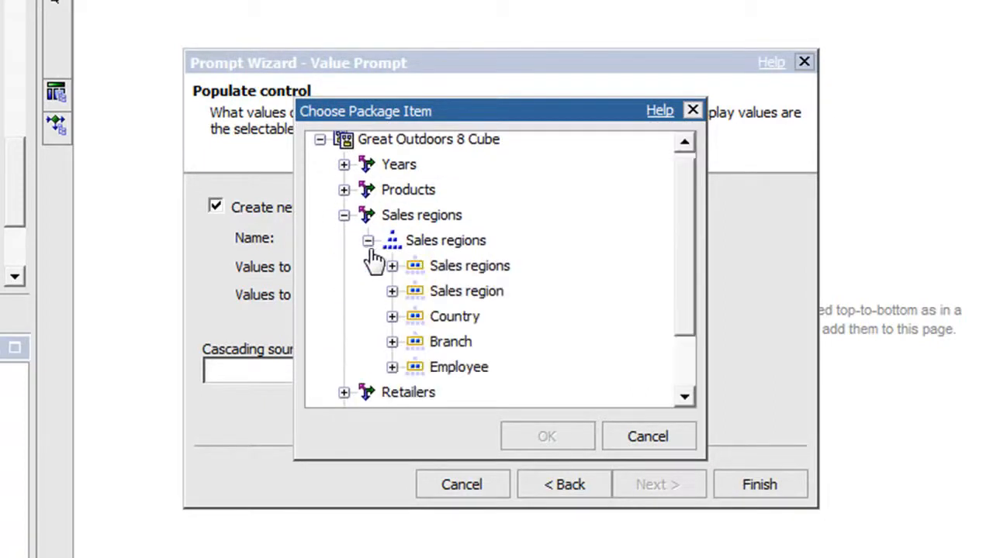
left_click(455, 316)
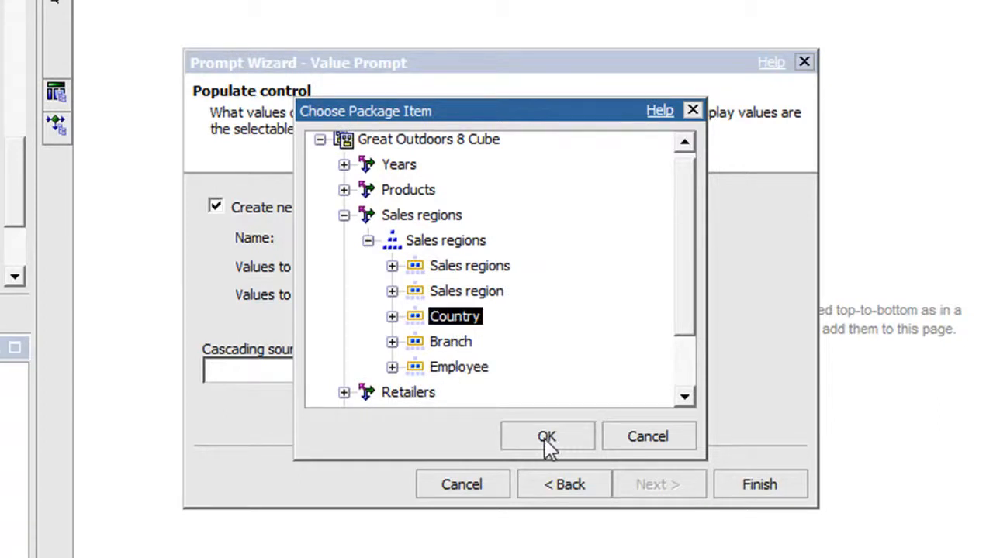
left_click(547, 438)
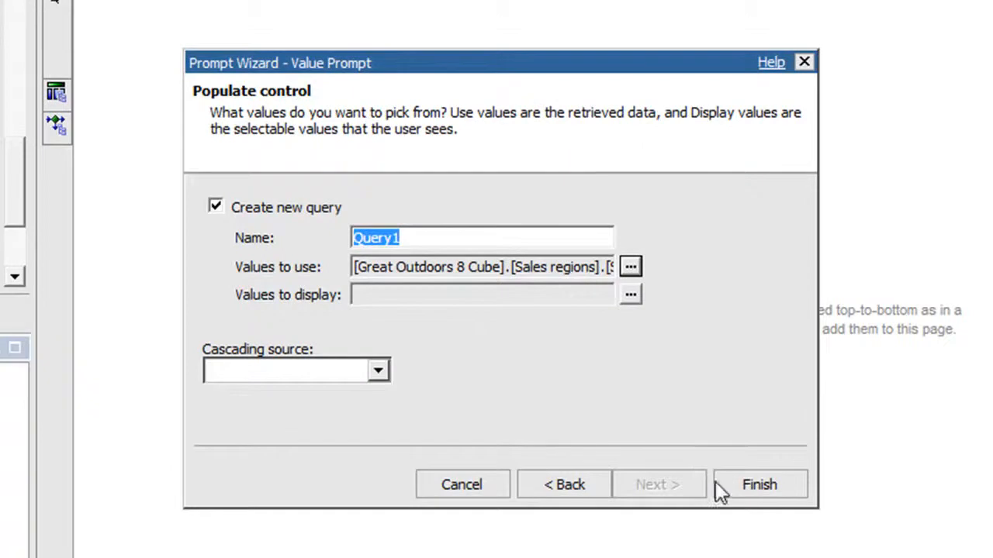
left_click(738, 481)
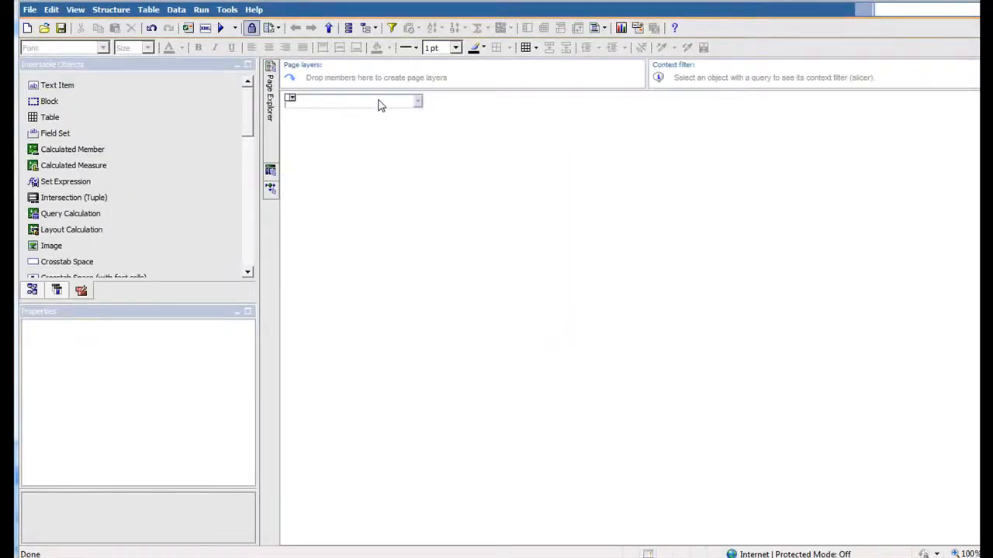
Set the value prompt's Auto-Submit property to Yes
left_click(381, 104)
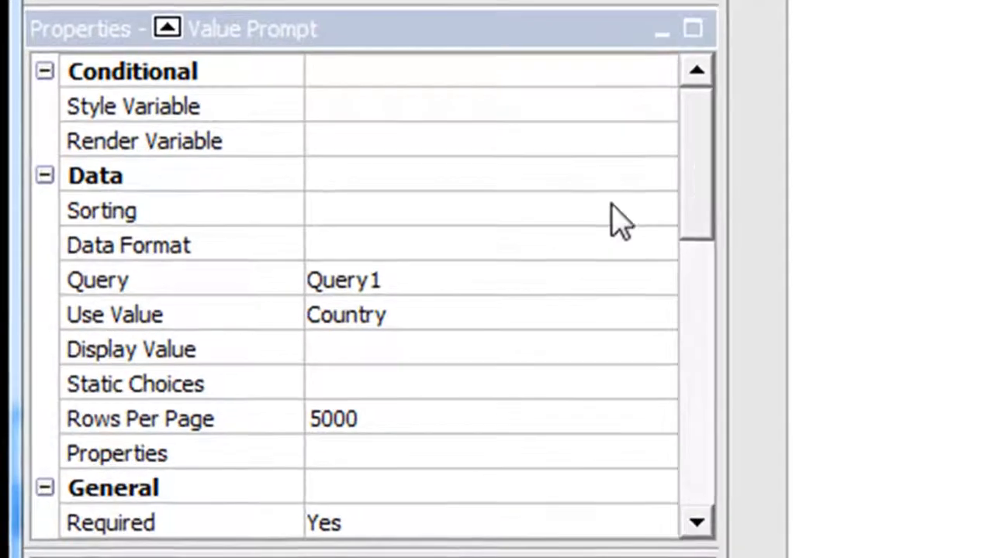
left_click_drag(696, 190, 705, 293)
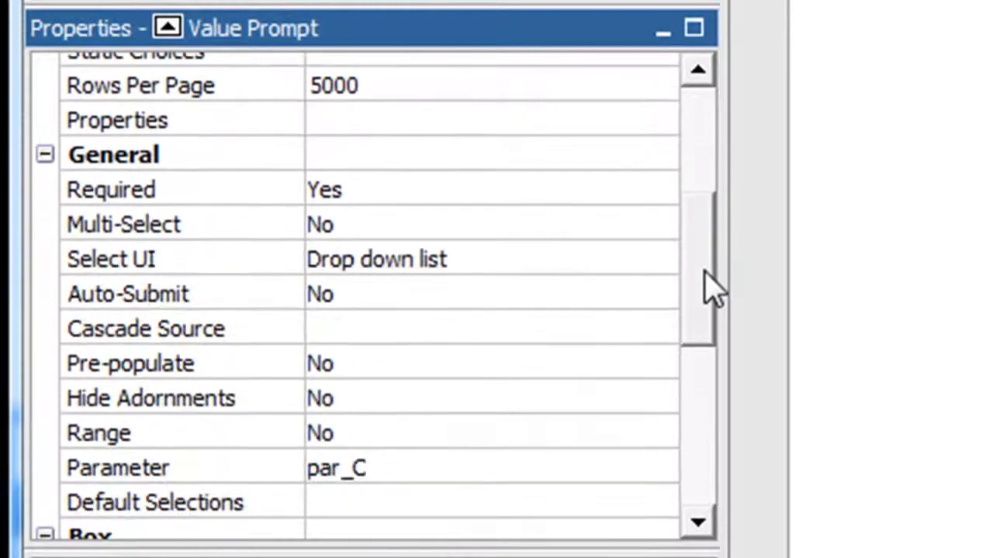
left_click(625, 301)
left_click(657, 295)
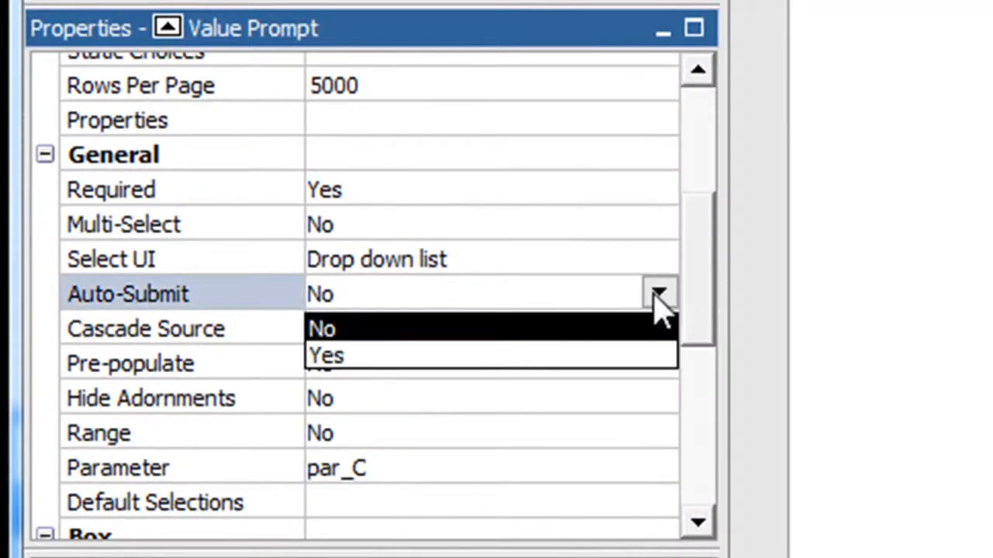
left_click(640, 358)
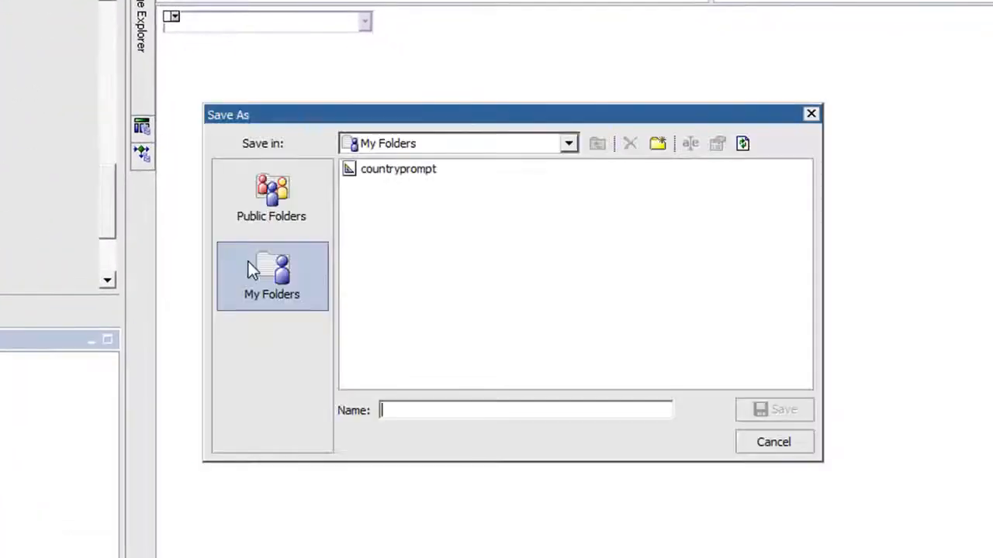
Save the prompt report in My Folders as countryprompt, replacing the existing report
type("co")
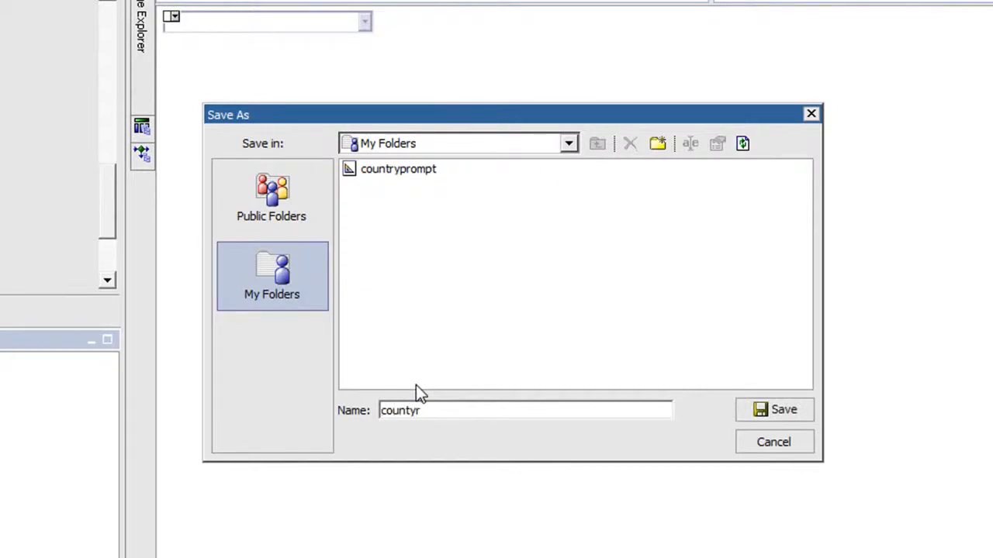
type("untryprompt")
left_click(772, 410)
left_click(451, 313)
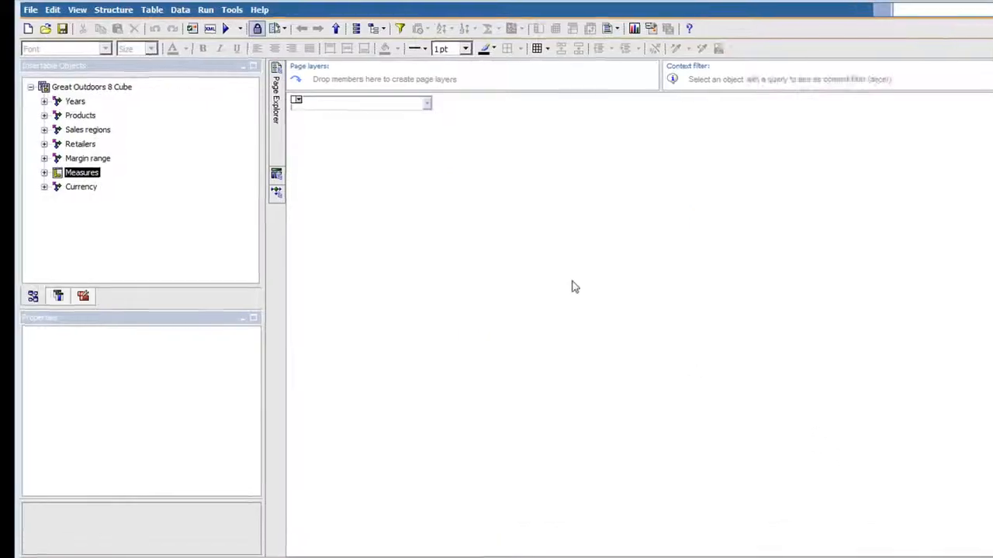
Create a new crosstab report and place the Year level in its columns
left_click(44, 47)
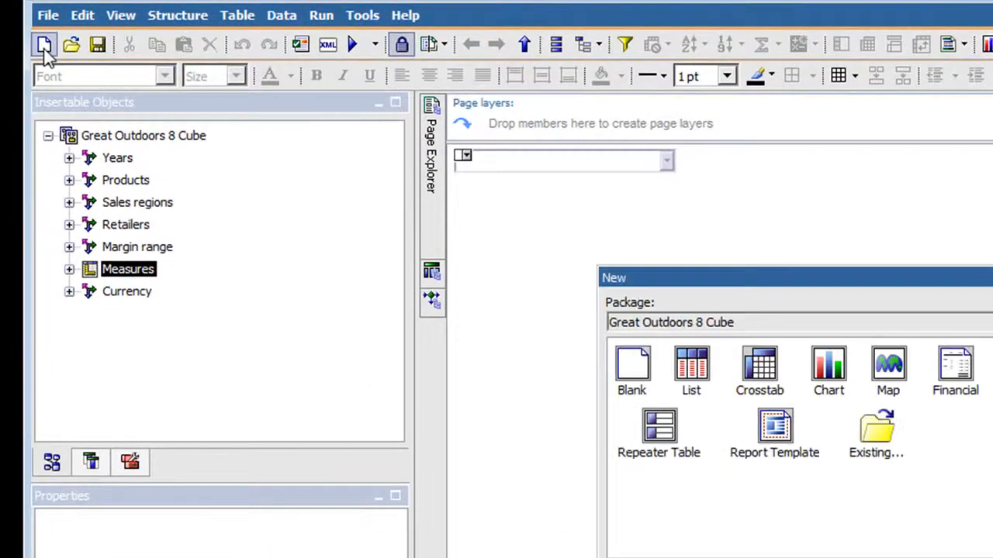
double_click(750, 382)
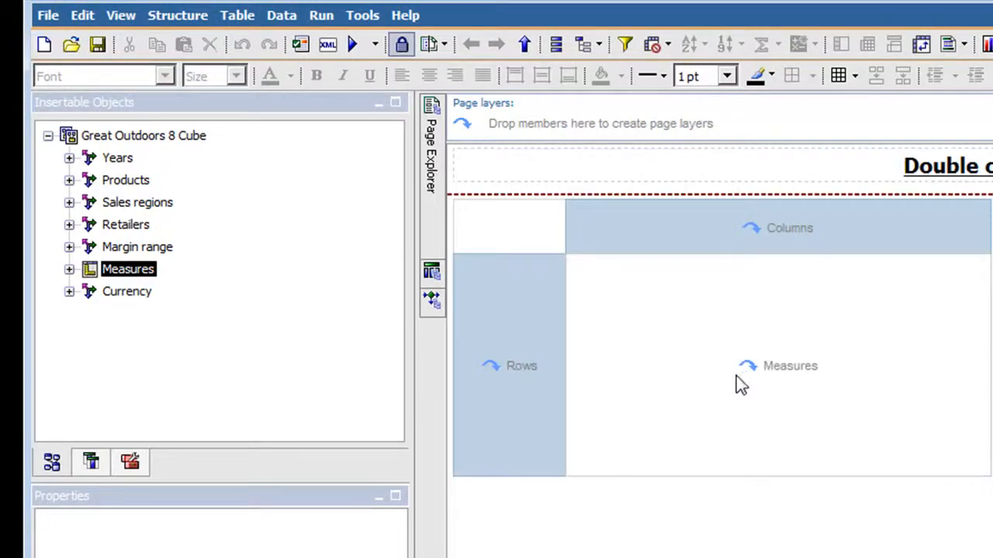
left_click(69, 157)
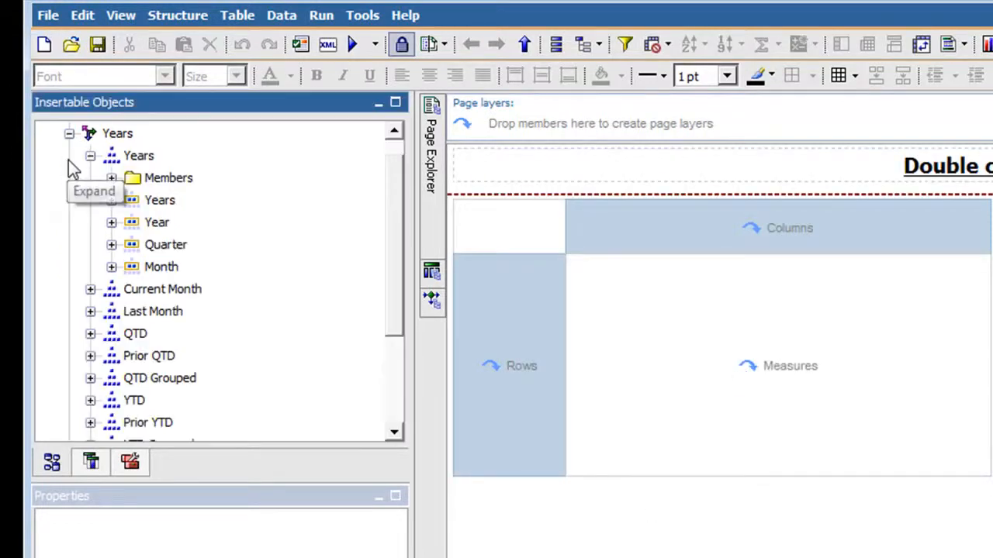
left_click_drag(155, 223, 670, 246)
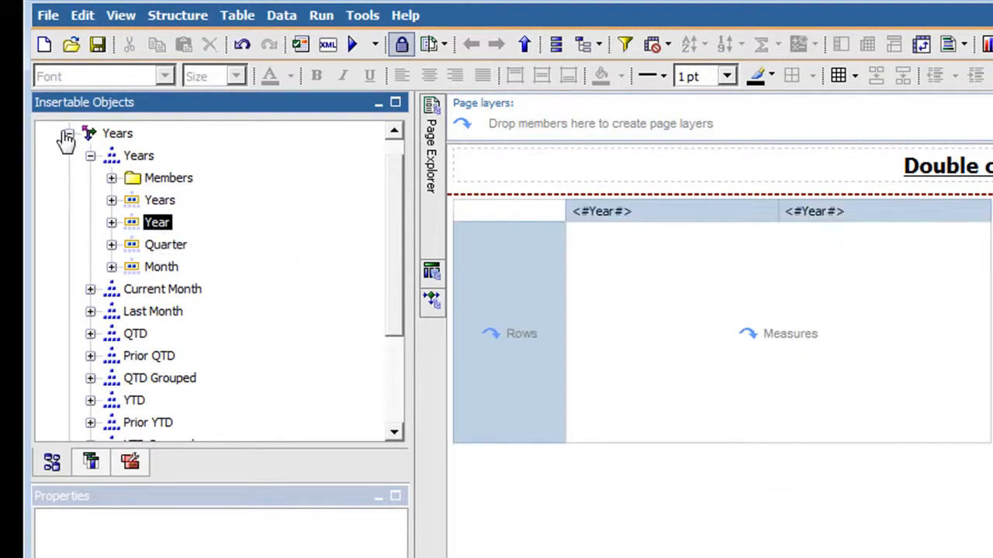
left_click(67, 136)
Place the Product line level in the crosstab rows and Revenue as its measure
left_click(69, 180)
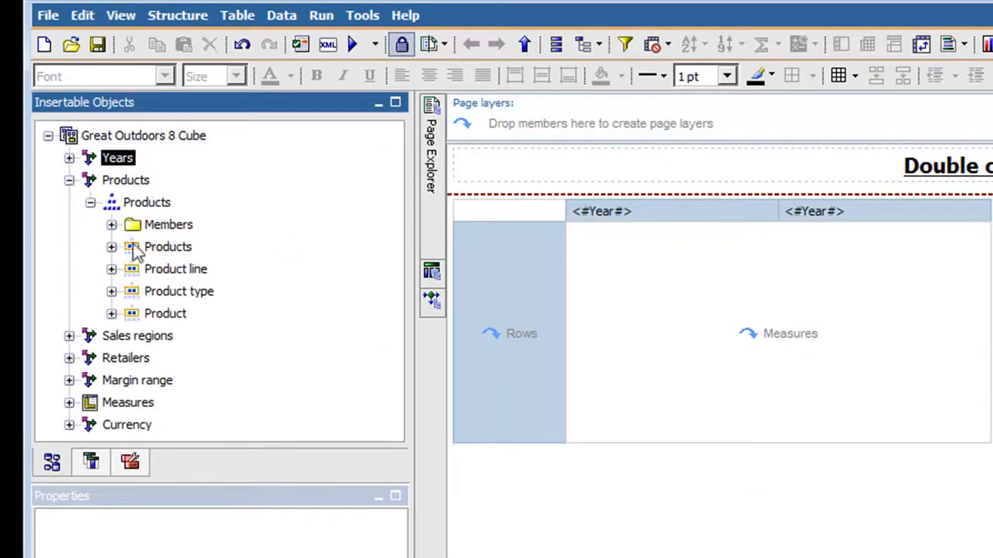
left_click_drag(174, 269, 490, 341)
left_click(69, 181)
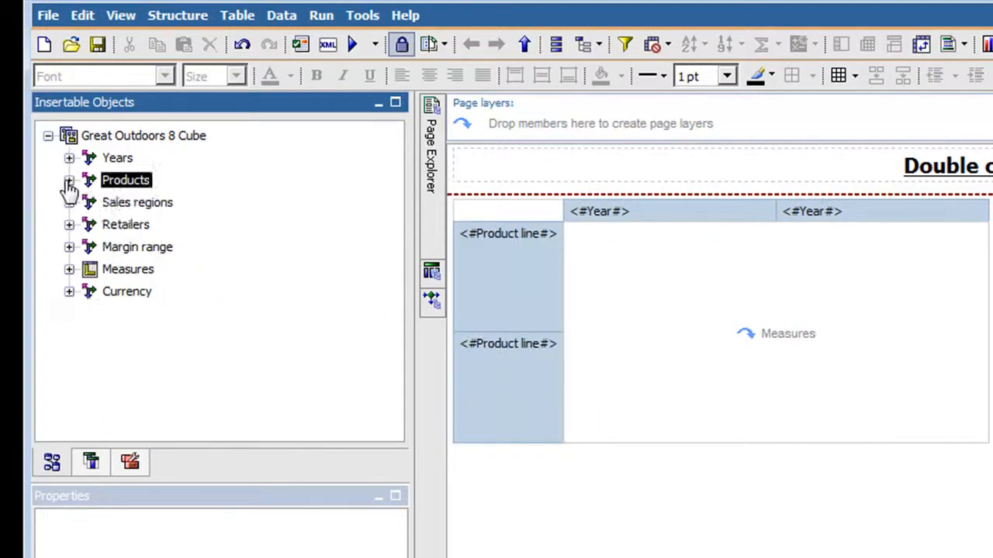
left_click(69, 269)
left_click(165, 190)
left_click_drag(167, 200, 638, 289)
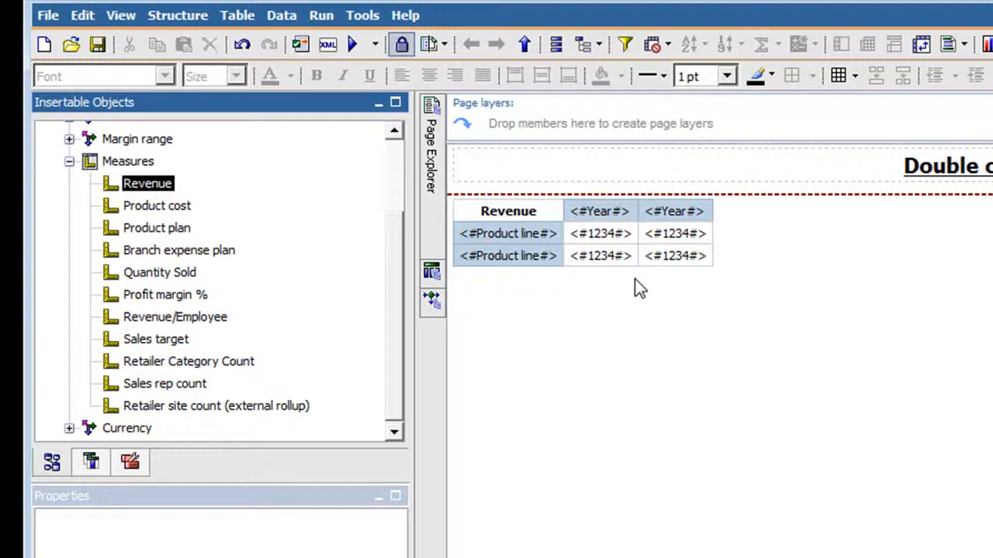
Open Query1 and add a Slicer Member Set to its slicer area
left_click(431, 271)
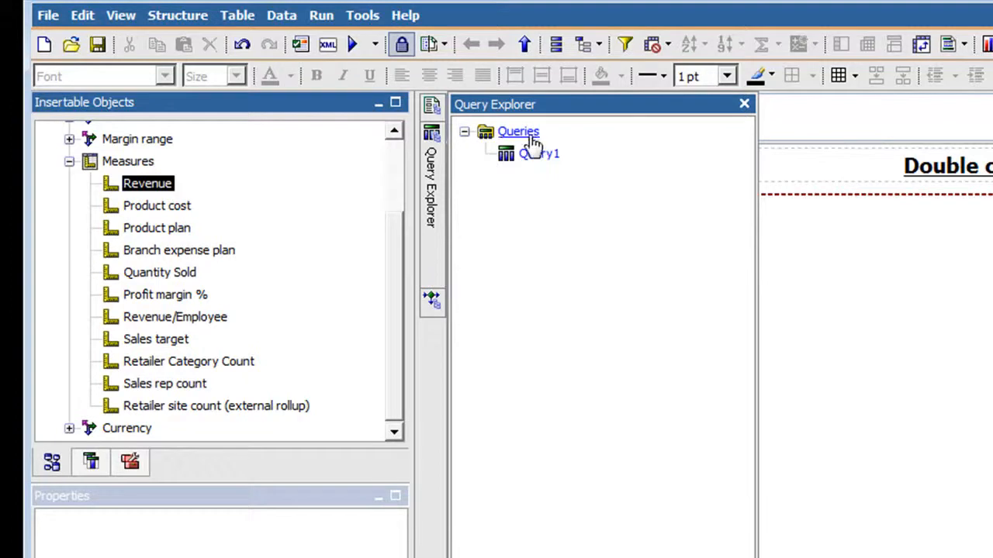
left_click(532, 157)
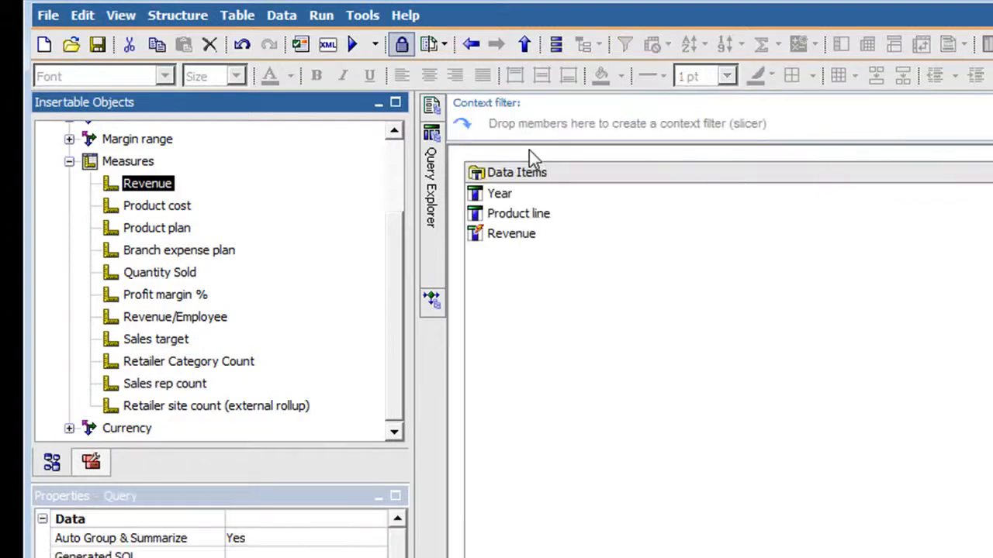
left_click(91, 463)
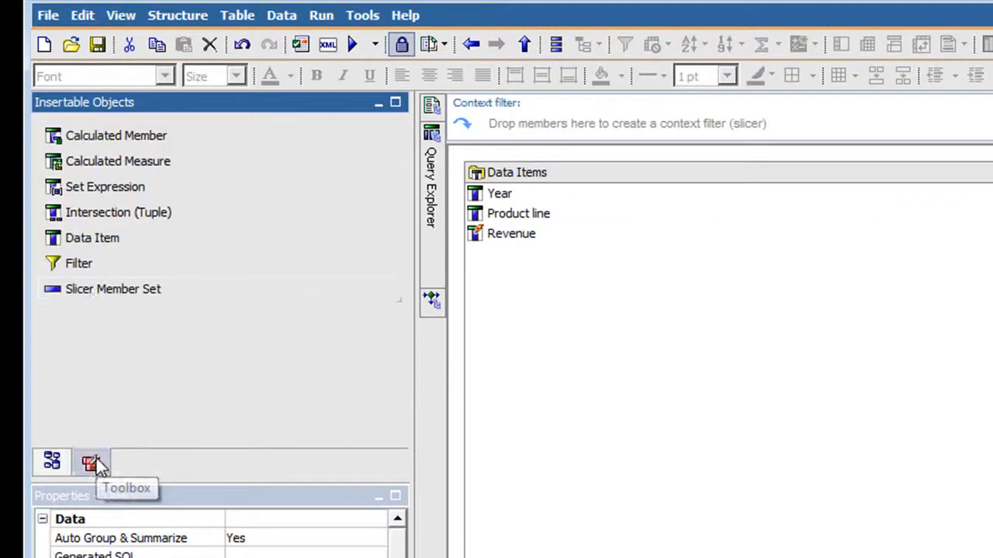
left_click(94, 291)
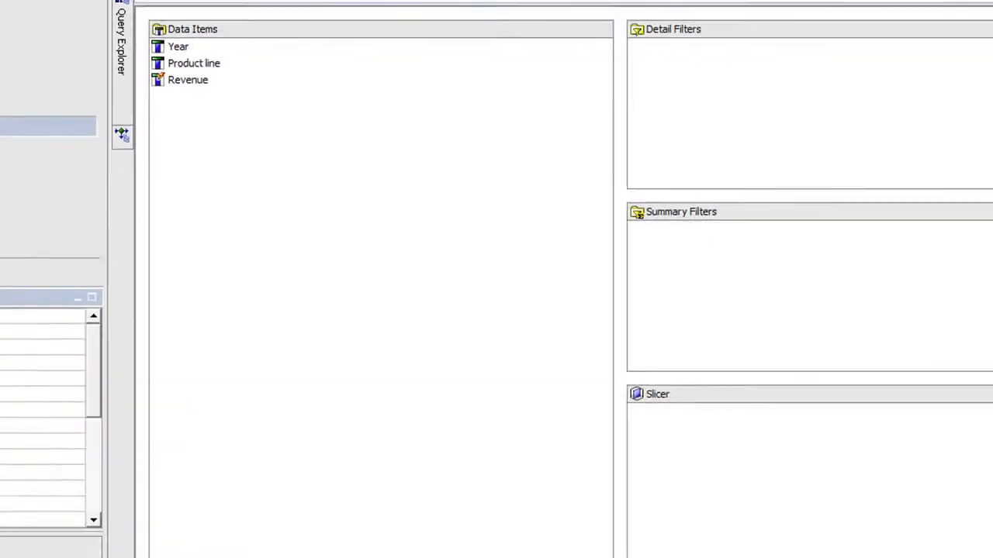
left_click_drag(94, 292, 636, 395)
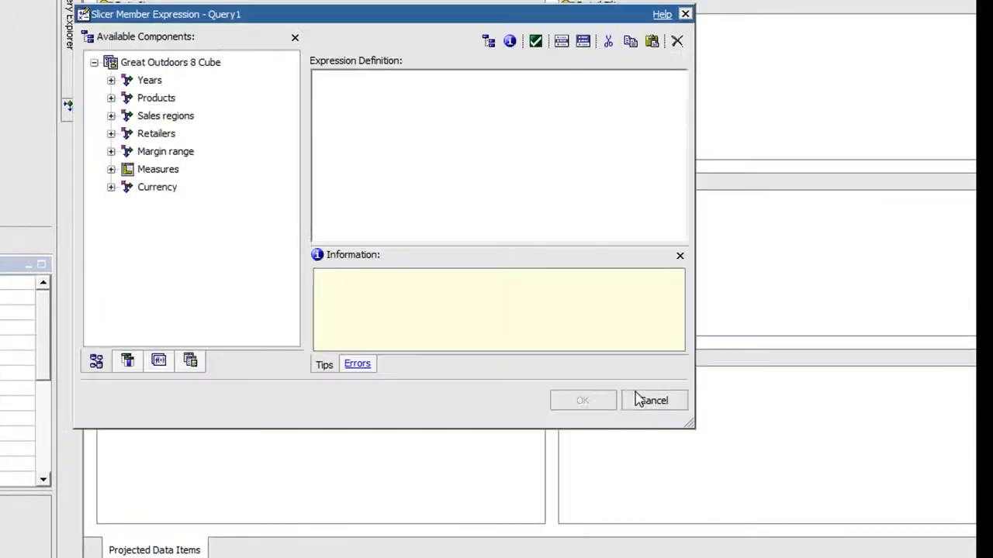
Define the slicer expression as the Country level of Sales regions followed by ->?par_C? and accept it
left_click(111, 115)
left_click(128, 134)
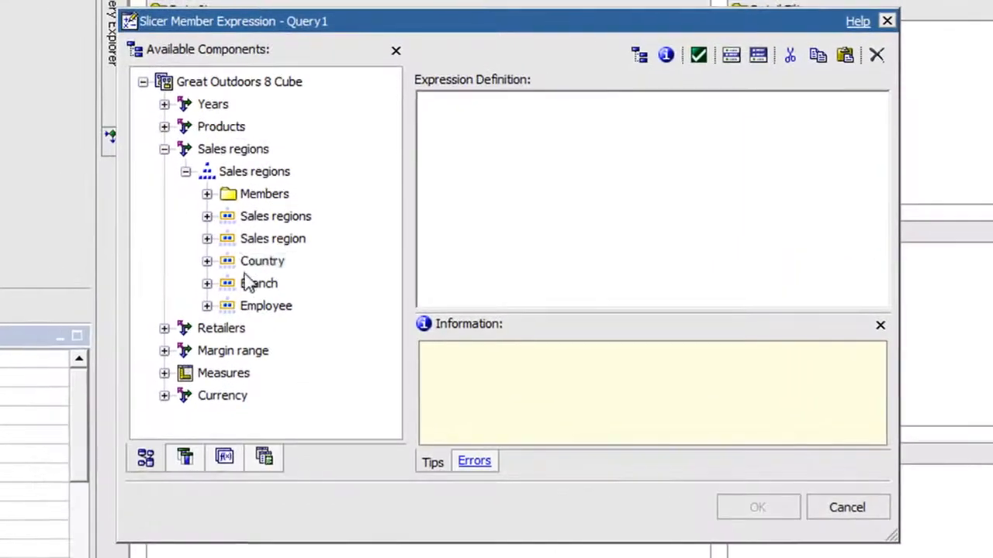
left_click(193, 206)
left_click_drag(292, 258, 541, 164)
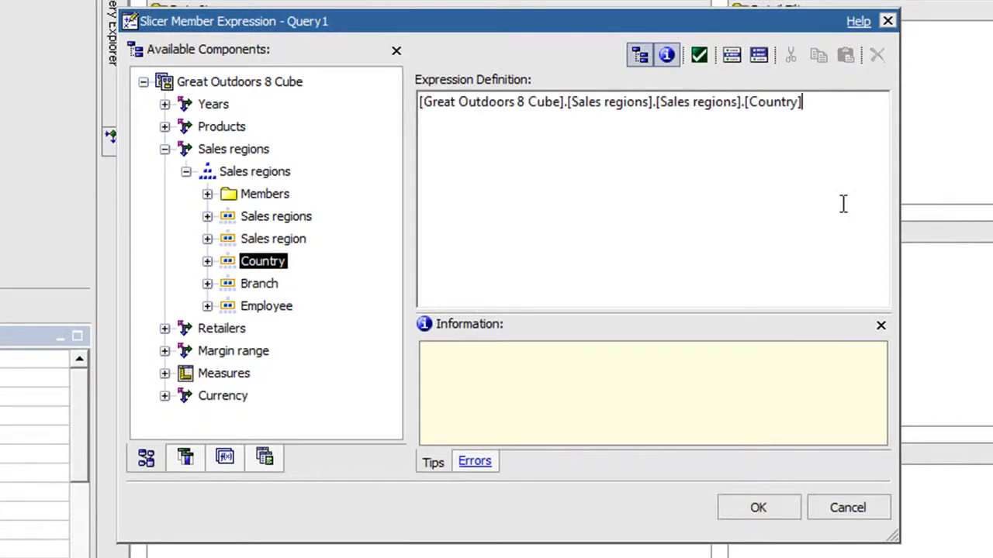
type("->?par_C")
left_click(774, 512)
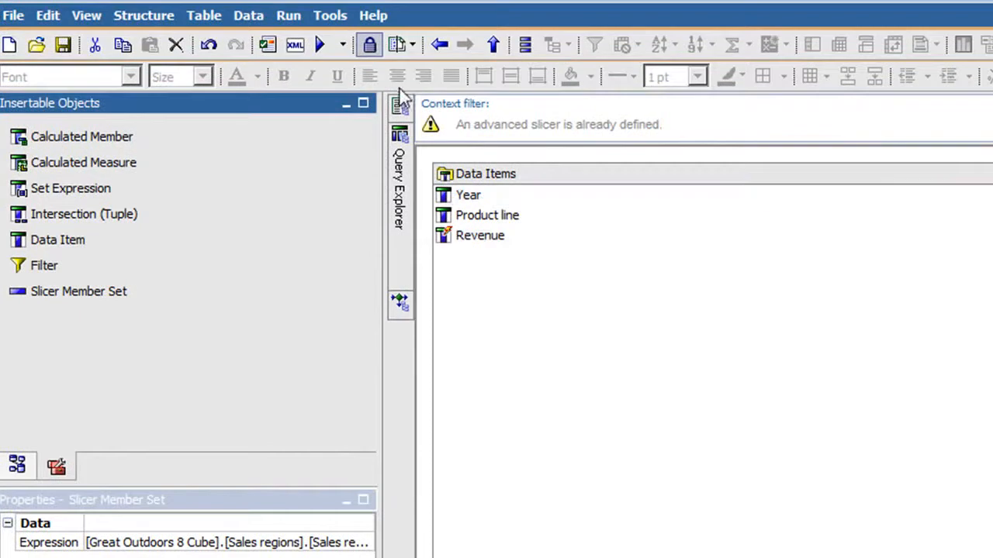
Return to the crosstab report page and insert a Layout Calculation in the header that displays the par_C parameter value
mouse_move(402, 109)
left_click(495, 155)
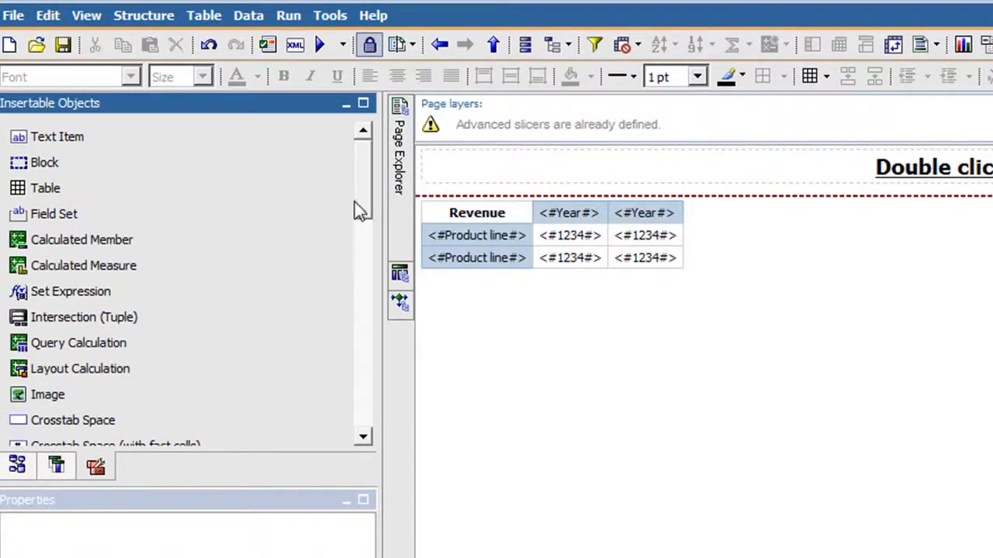
scroll(360, 194, "down", 1)
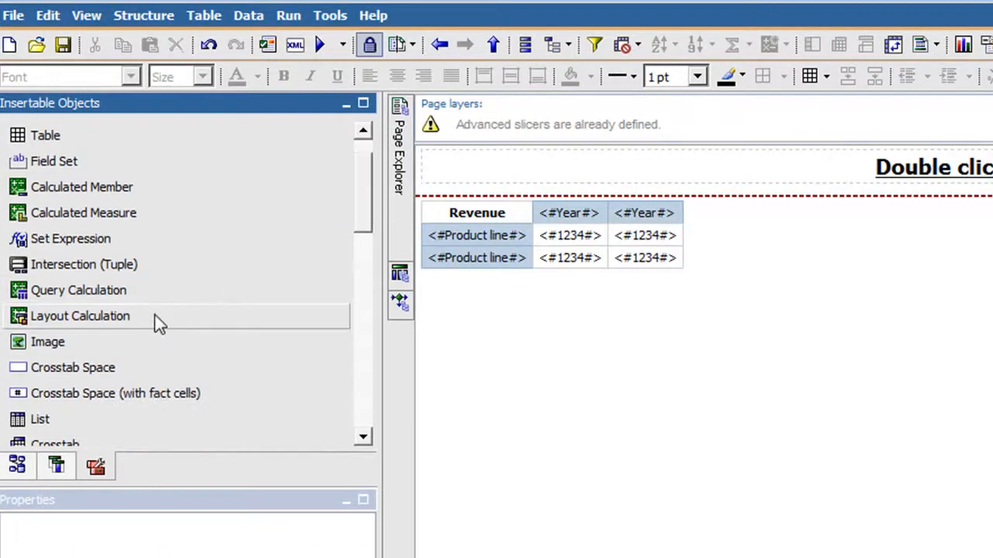
mouse_move(154, 316)
left_mouse_down()
mouse_move(428, 289)
mouse_move(707, 165)
mouse_move(812, 183)
mouse_move(833, 175)
left_mouse_up()
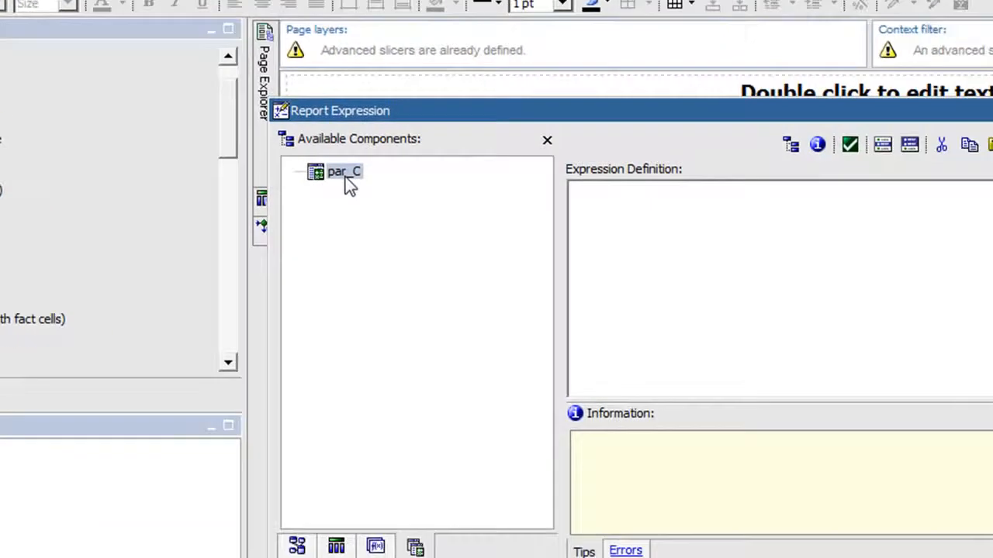
double_click(475, 246)
left_click(726, 502)
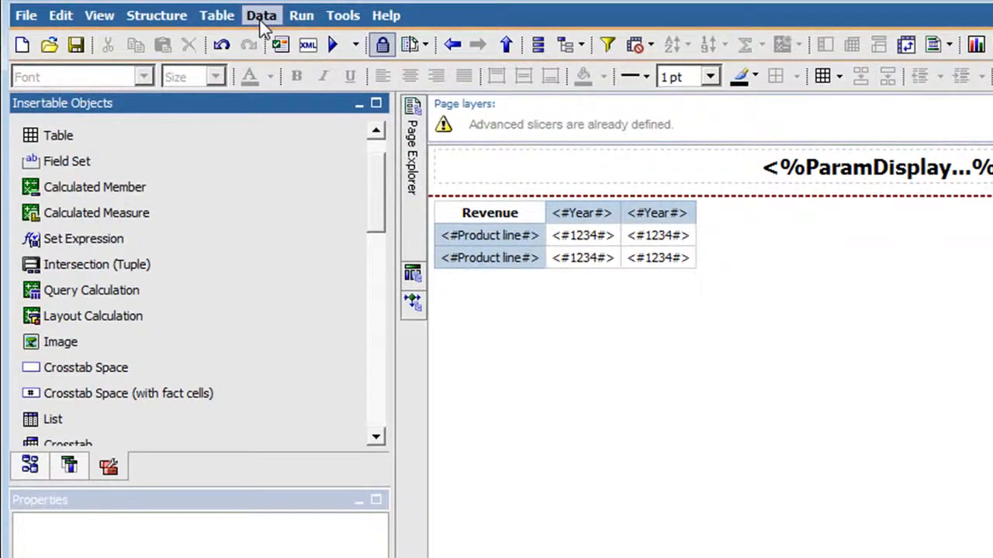
Enable Allow drill-up and drill-down in the report's Drill Behavior settings
left_click(261, 22)
left_click(300, 195)
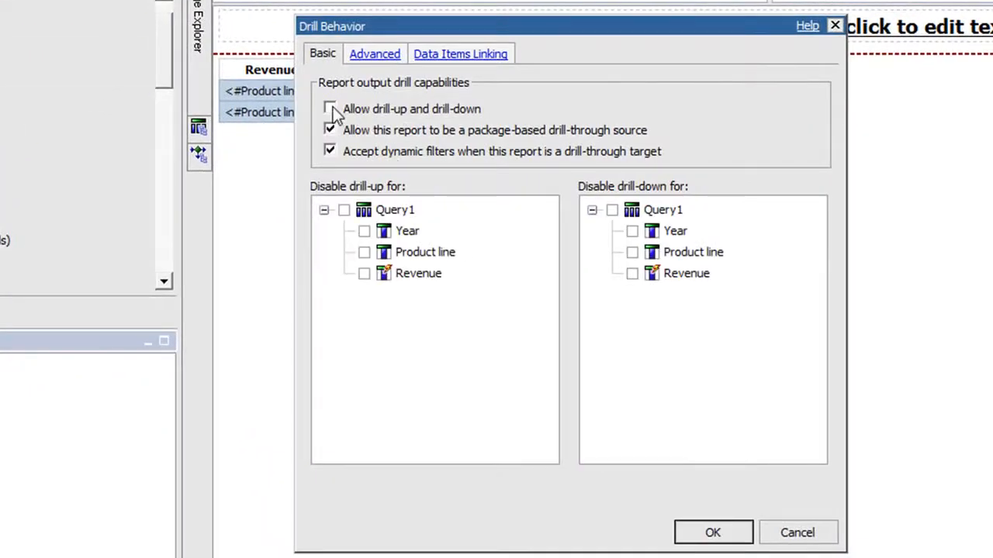
left_click(330, 108)
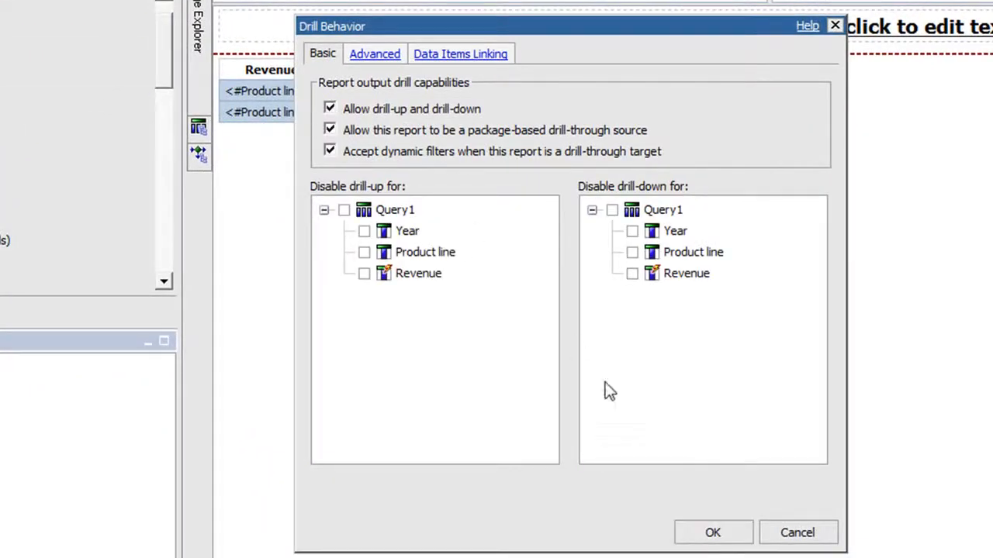
left_click(709, 533)
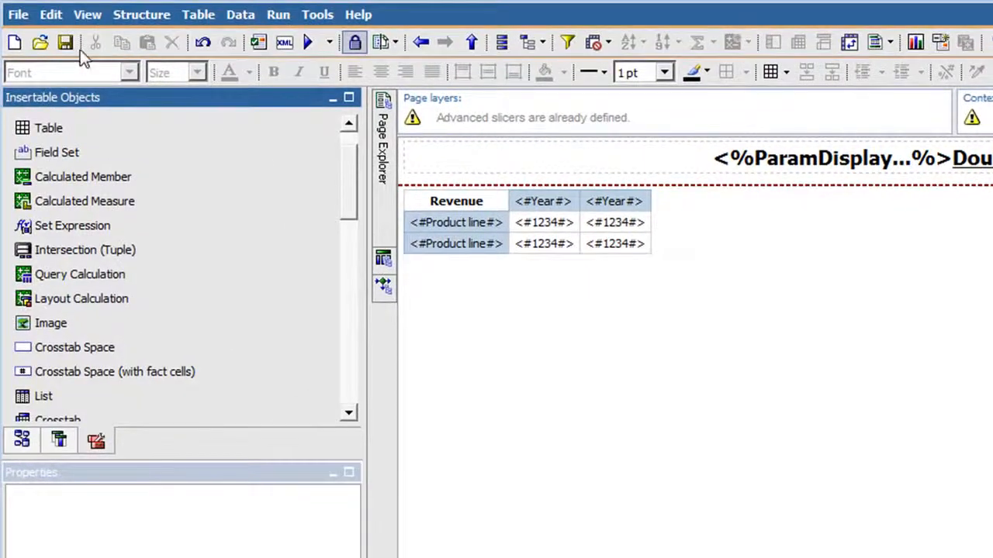
Save the crosstab report in My Folders as countrycrosstab
left_click(65, 42)
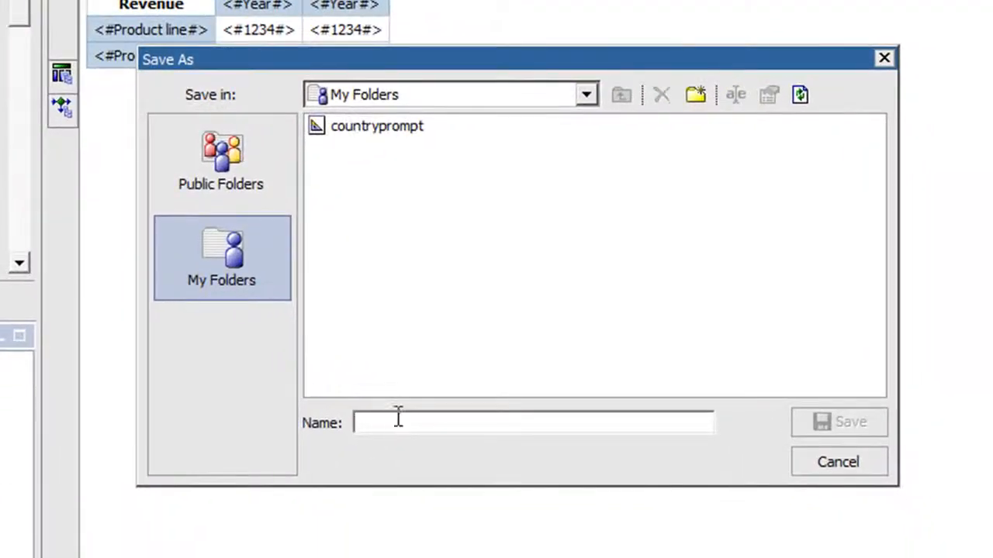
left_click(398, 419)
type("countrycro")
type("ab")
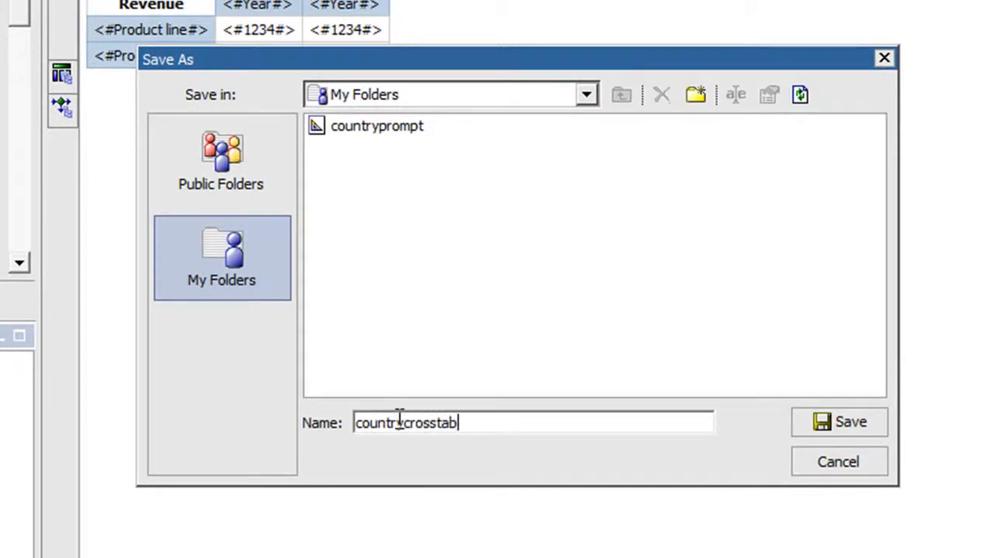
left_click(842, 425)
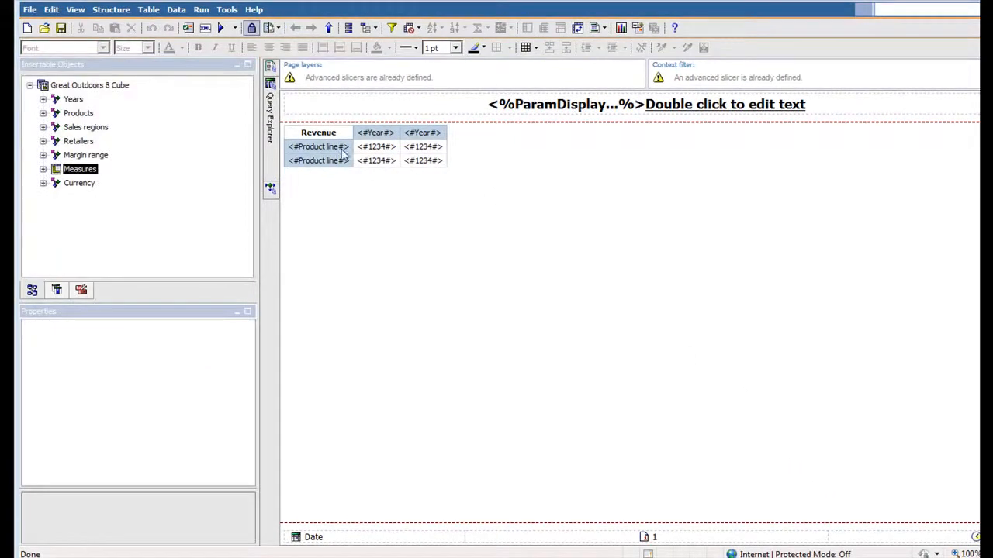
Create a new chart report with the default column chart and place the Year level in its x-axis categories
left_click(28, 28)
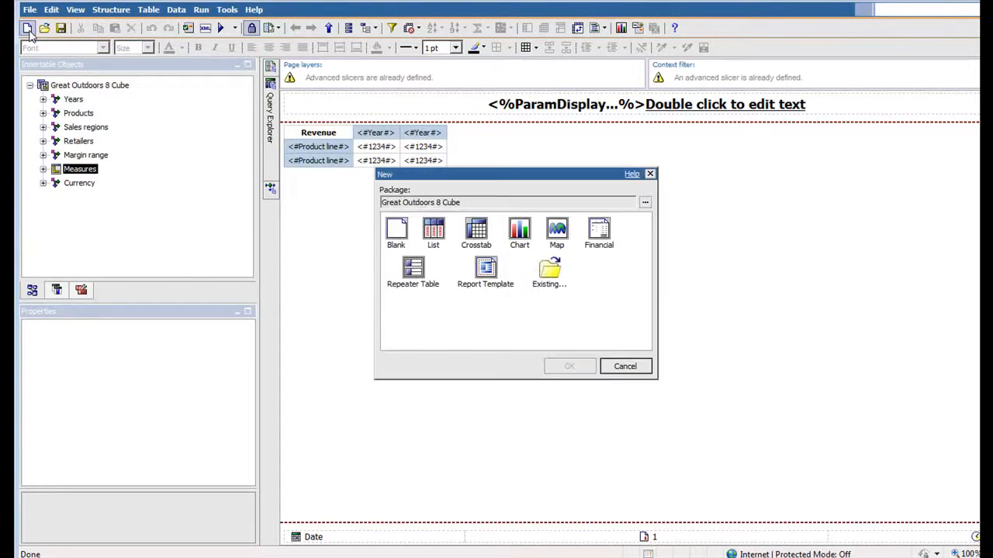
double_click(519, 231)
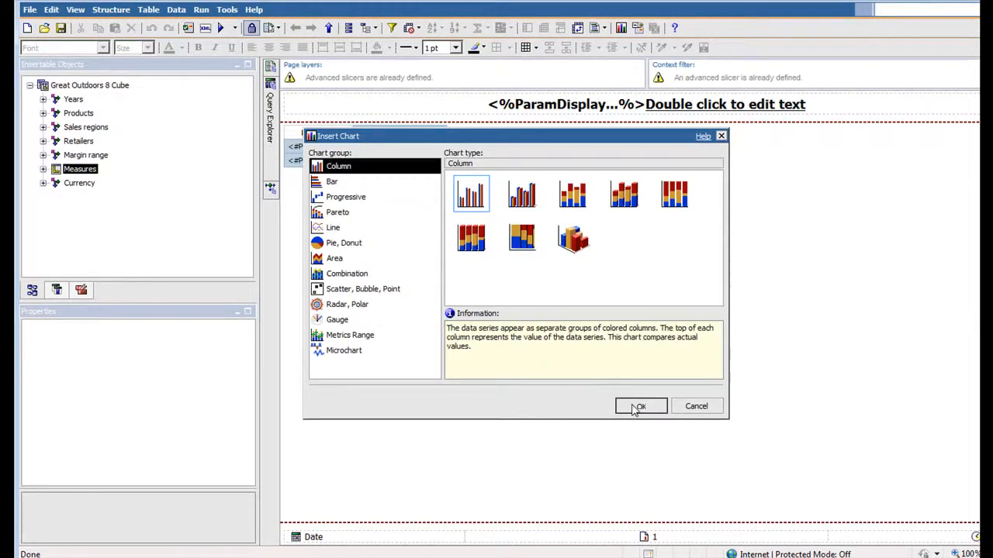
left_click(637, 407)
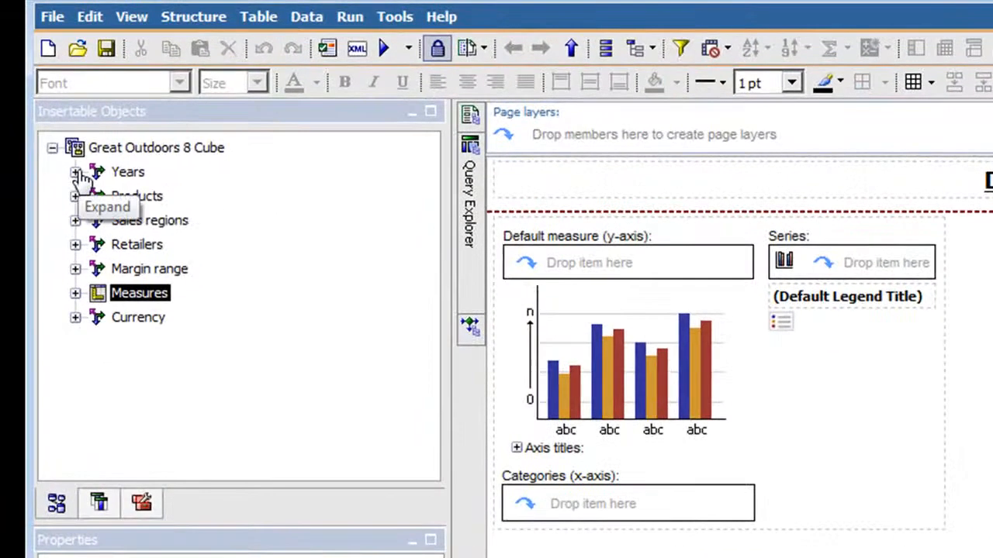
left_click(77, 173)
left_click(180, 243)
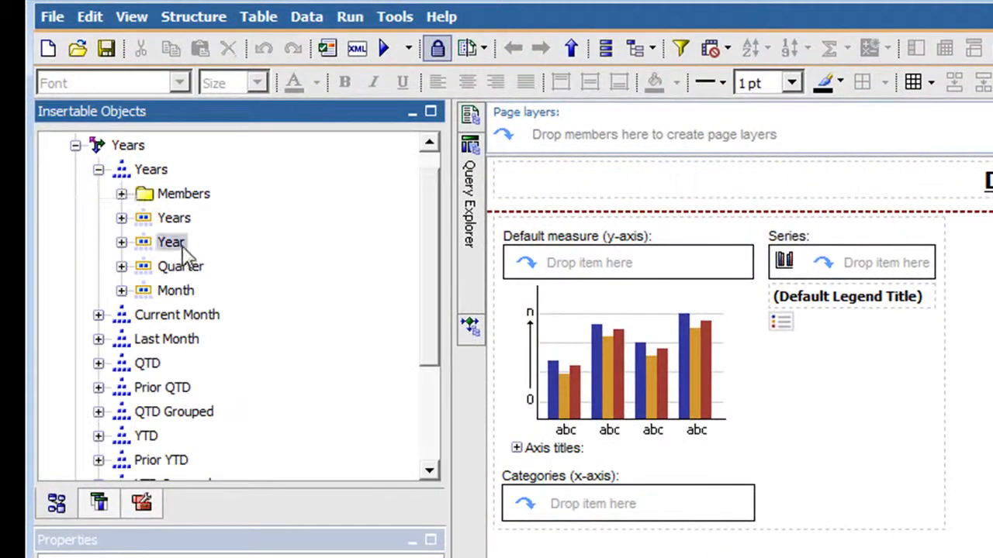
left_click_drag(181, 244, 592, 503)
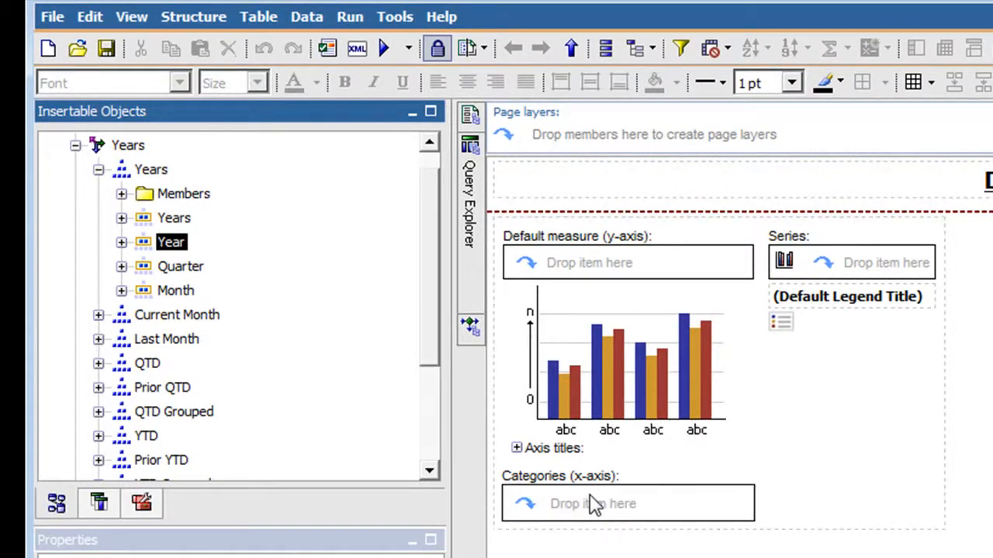
Place the Product line level in the chart's series and Revenue as its default measure
left_click(75, 147)
left_click(75, 197)
left_click(190, 293)
left_click_drag(197, 304, 811, 279)
left_click(75, 196)
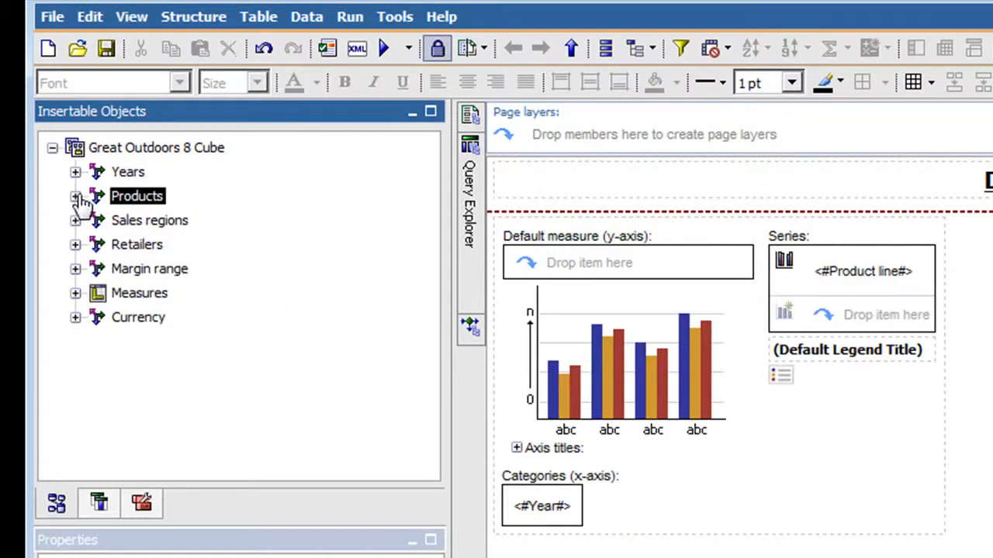
left_click(76, 293)
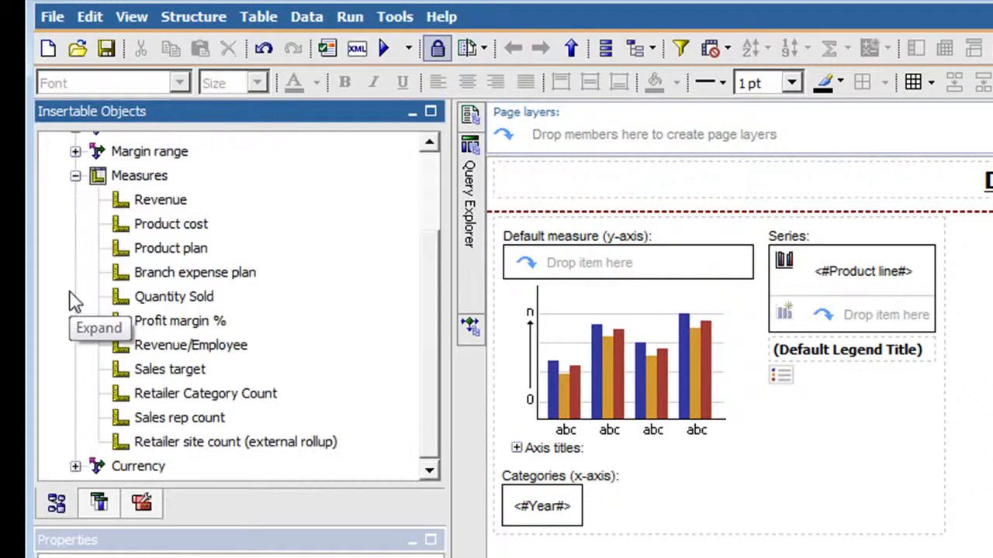
left_click(180, 200)
left_click_drag(180, 200, 542, 284)
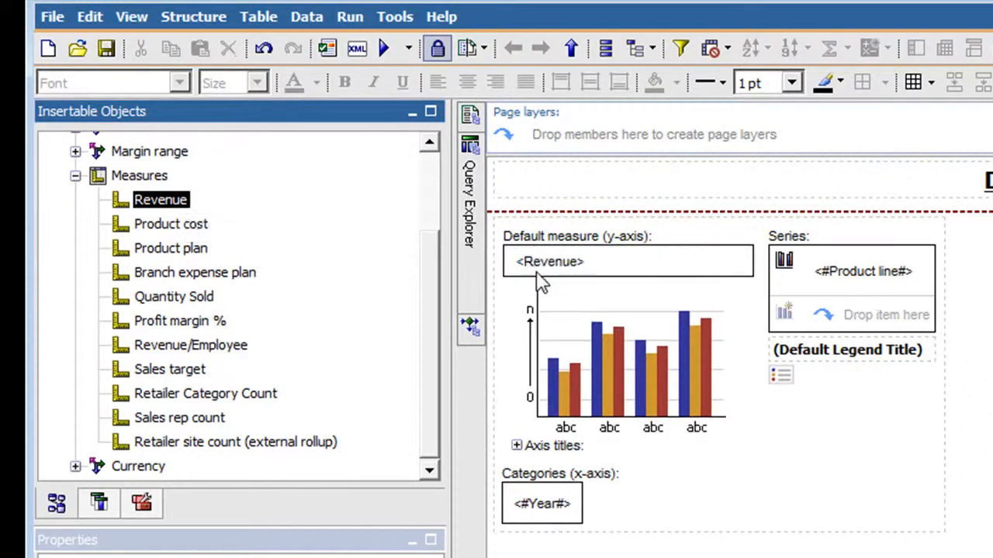
Open the chart report's Query1 and add a Slicer Member Set to its slicer area
left_click(474, 225)
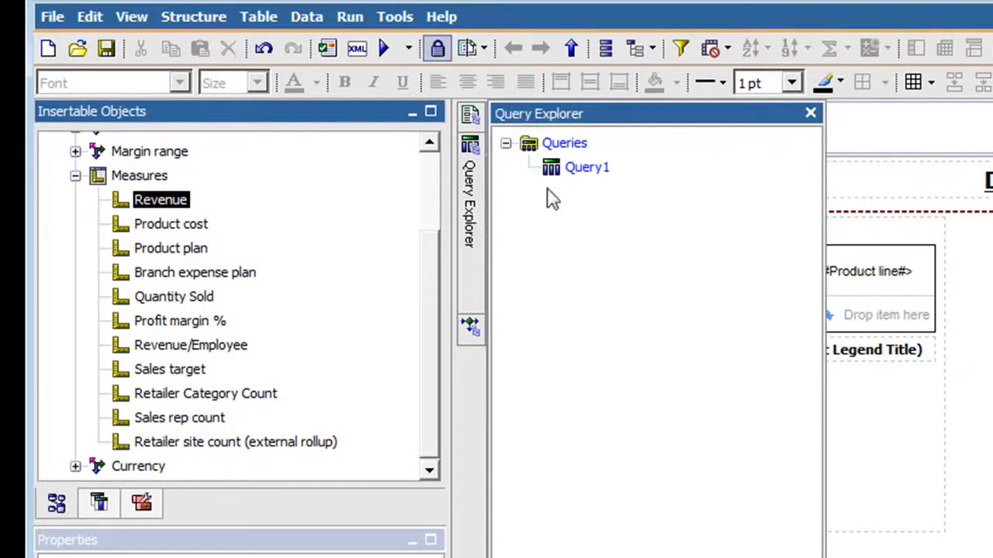
double_click(583, 169)
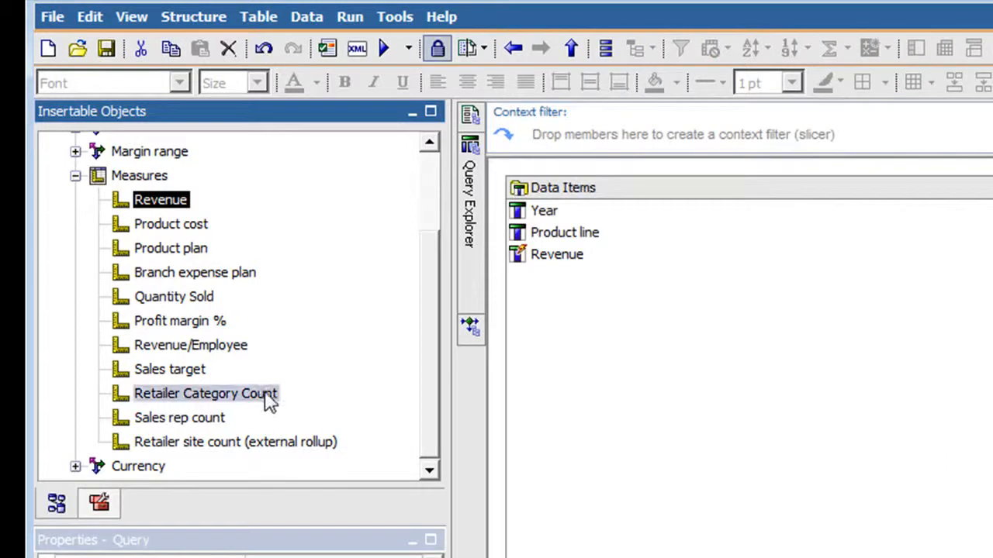
left_click(98, 505)
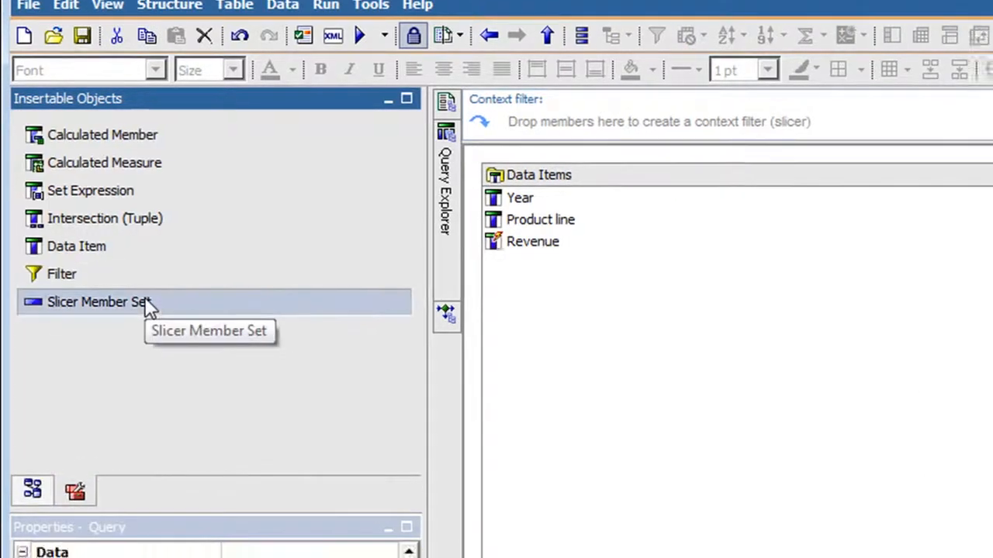
left_click_drag(145, 298, 536, 403)
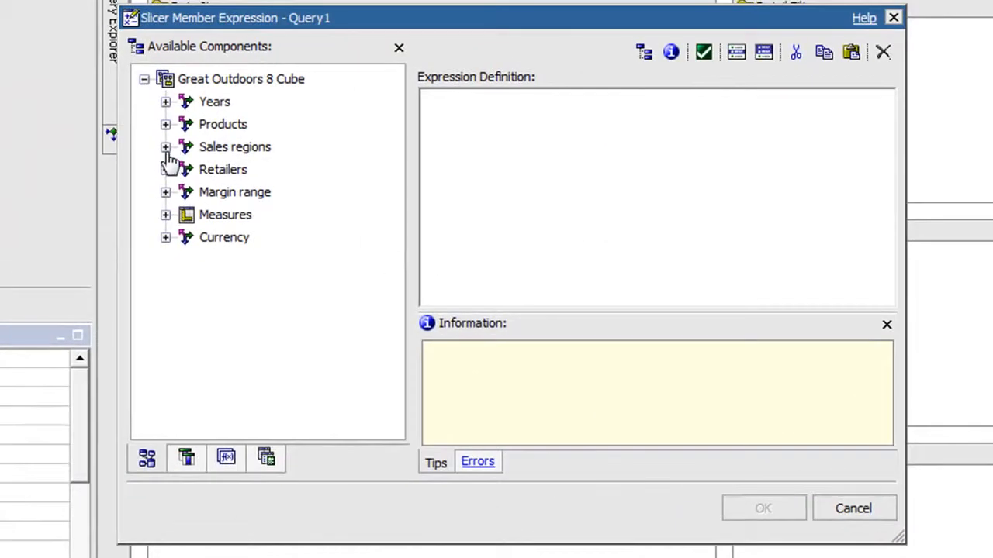
Set the chart query's slicer expression to [Great Outdoors 8 Cube].[Sales regions].[Sales regions].[Country]->?par_C?
left_click(165, 147)
left_click(186, 169)
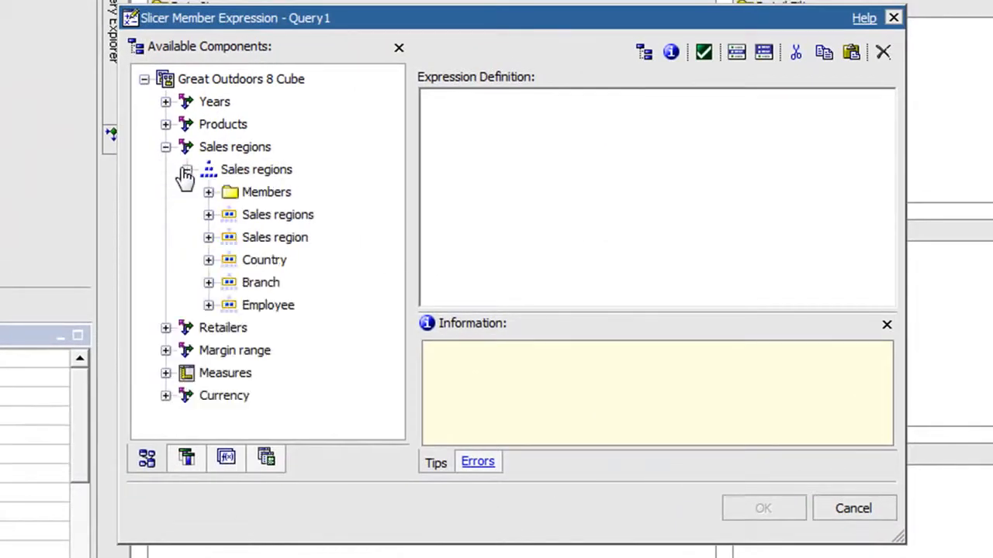
left_click_drag(254, 262, 543, 149)
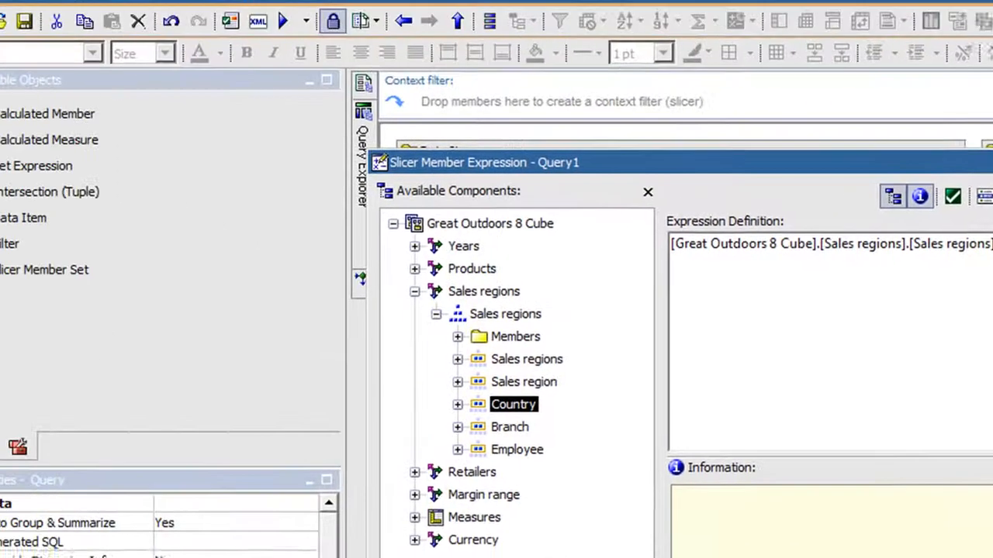
left_click(806, 525)
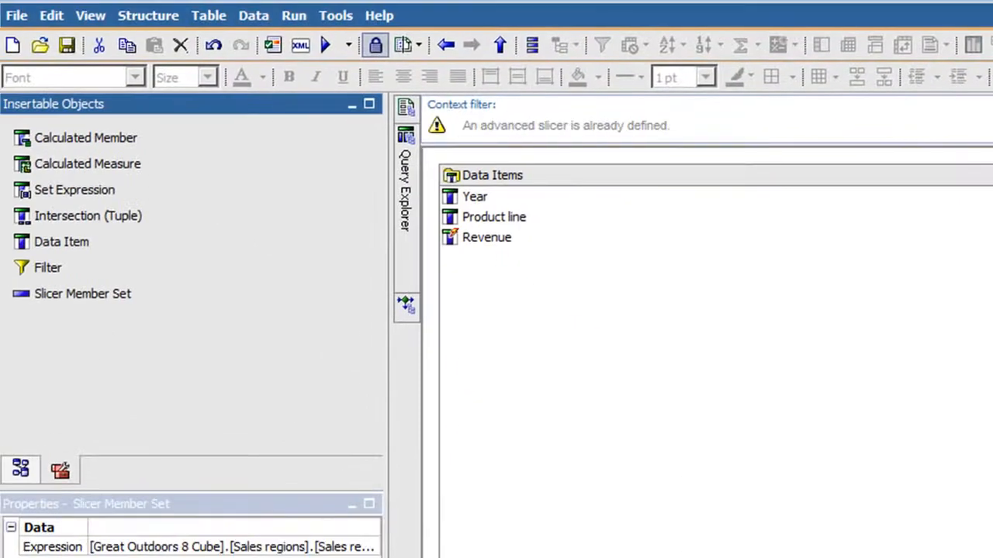
Return to the chart report's page and insert a layout calculation in its header title with the expression ParamDisplayValue('par_C')
mouse_move(406, 109)
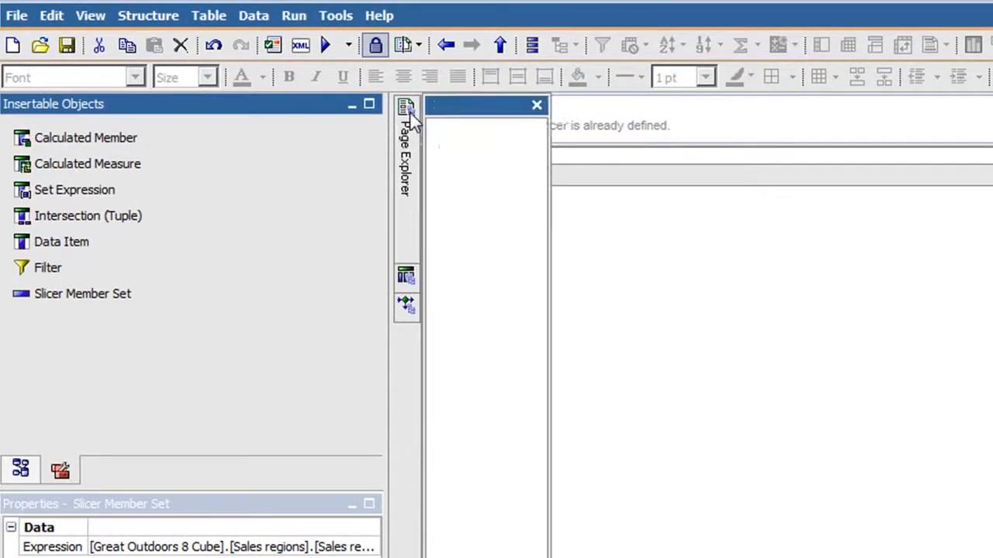
left_click(511, 159)
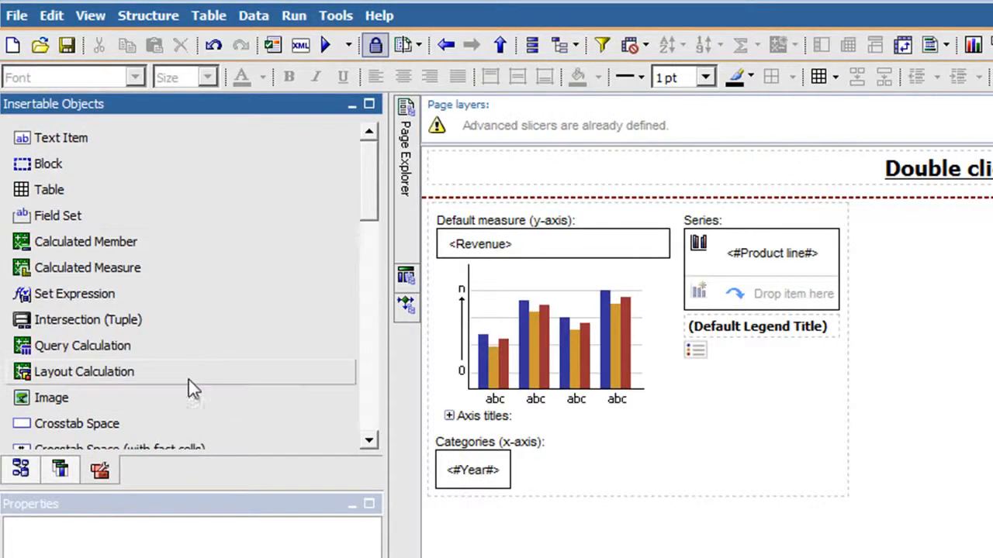
left_click_drag(191, 373, 797, 177)
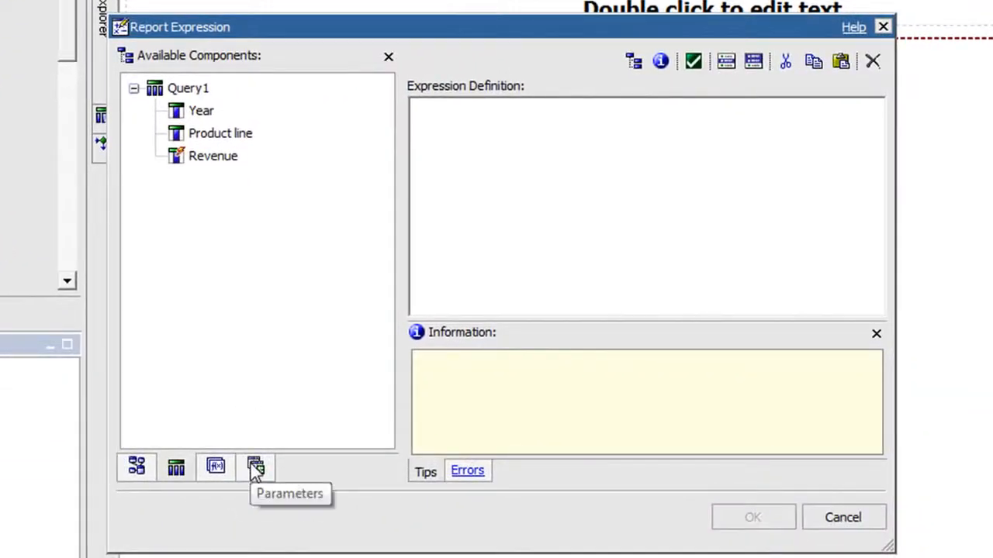
left_click(255, 466)
double_click(193, 96)
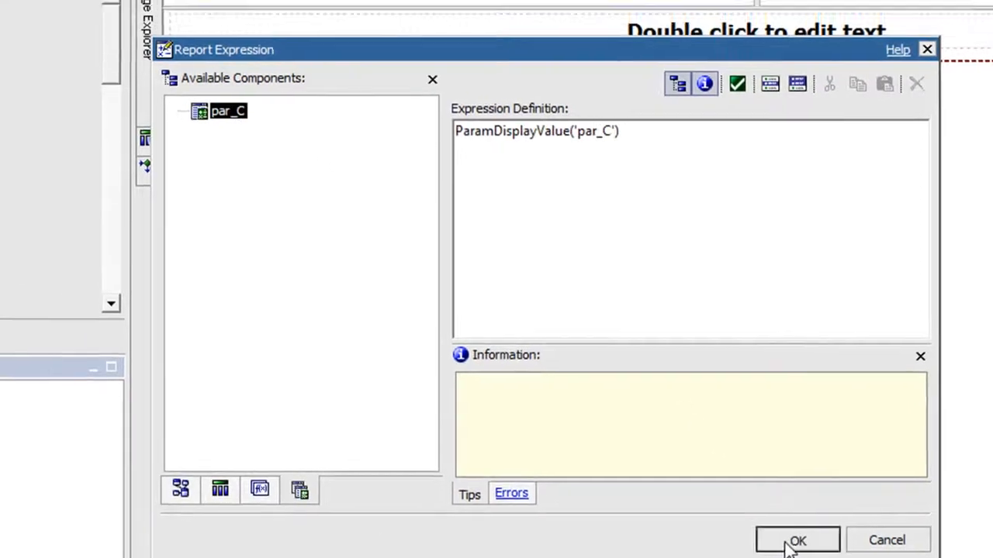
left_click(744, 521)
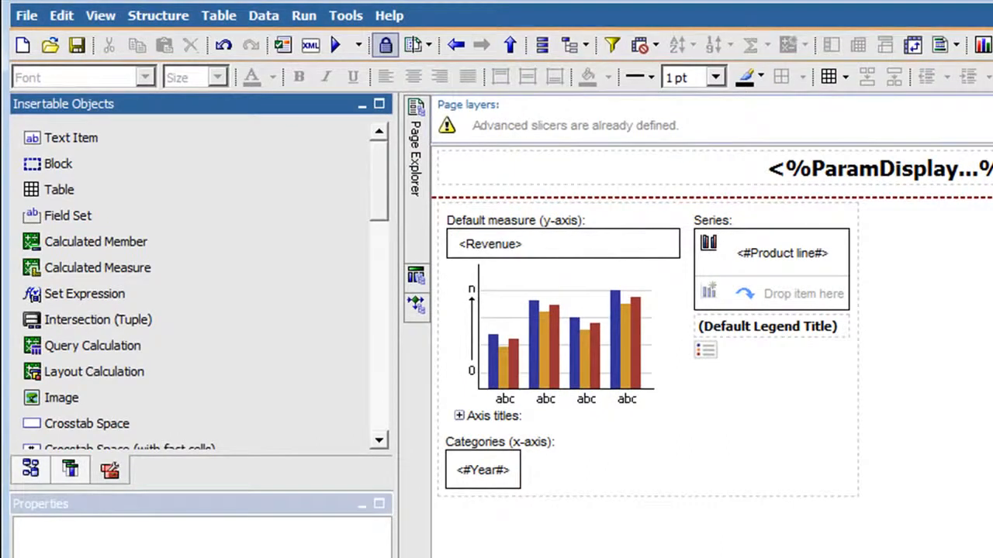
Allow drill-up and drill-down in the chart report's drill behavior
left_click(264, 16)
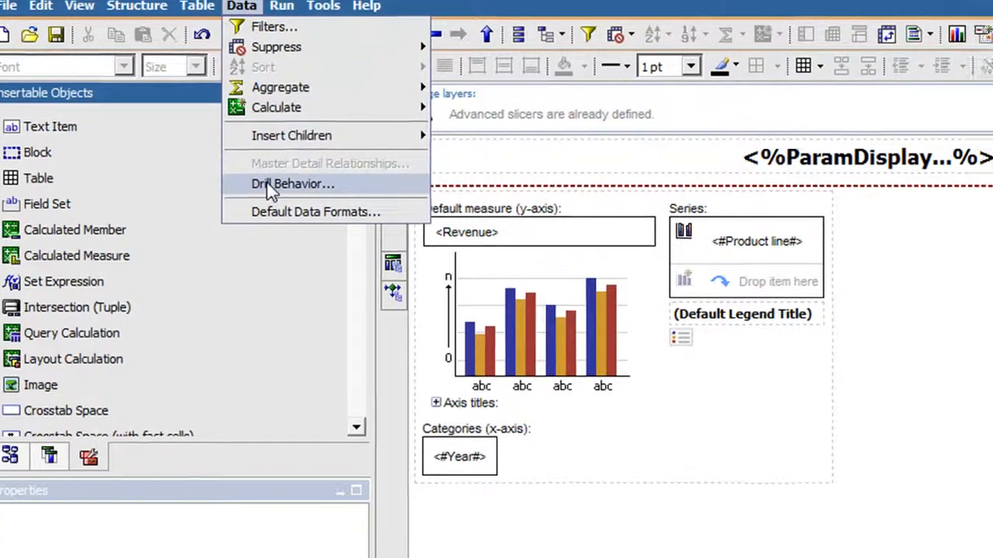
left_click(306, 196)
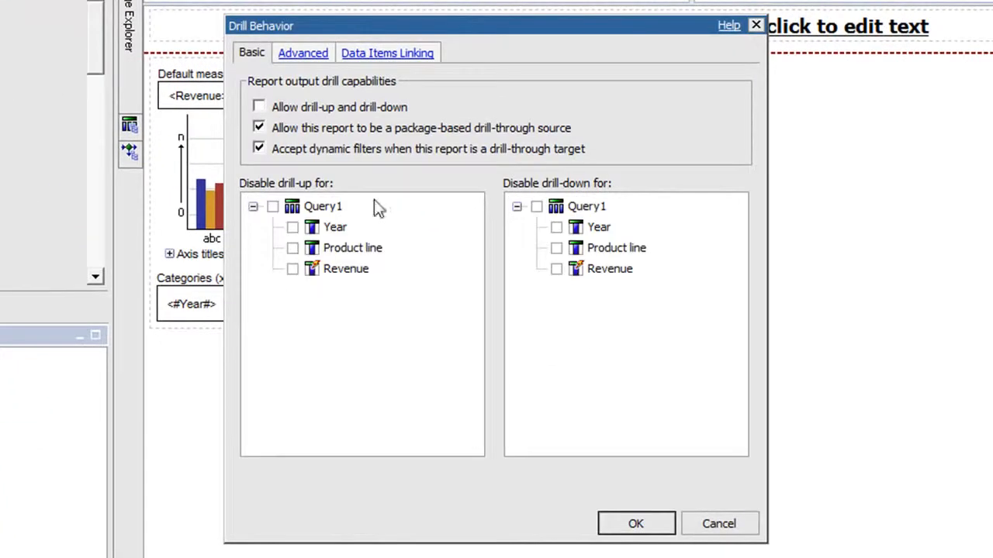
left_click(260, 107)
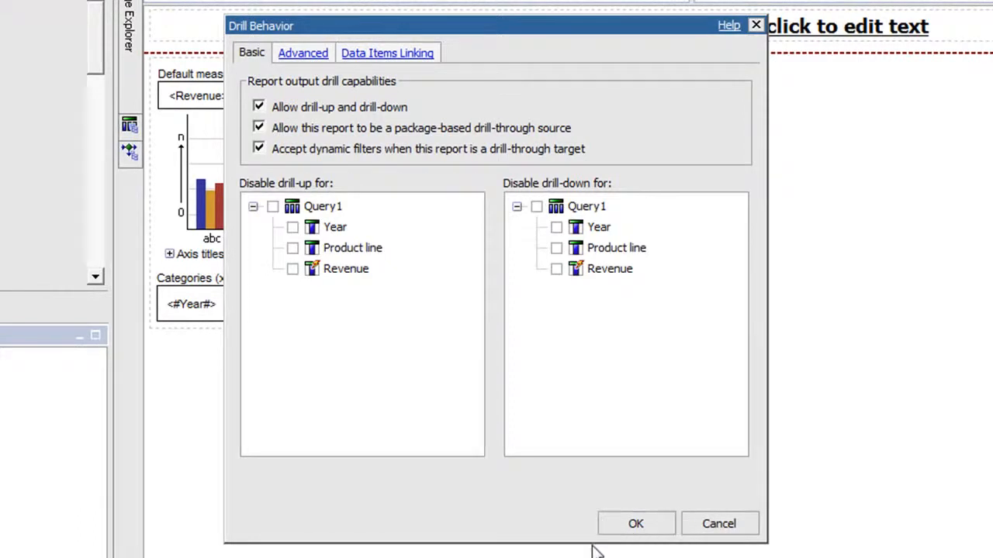
left_click(632, 524)
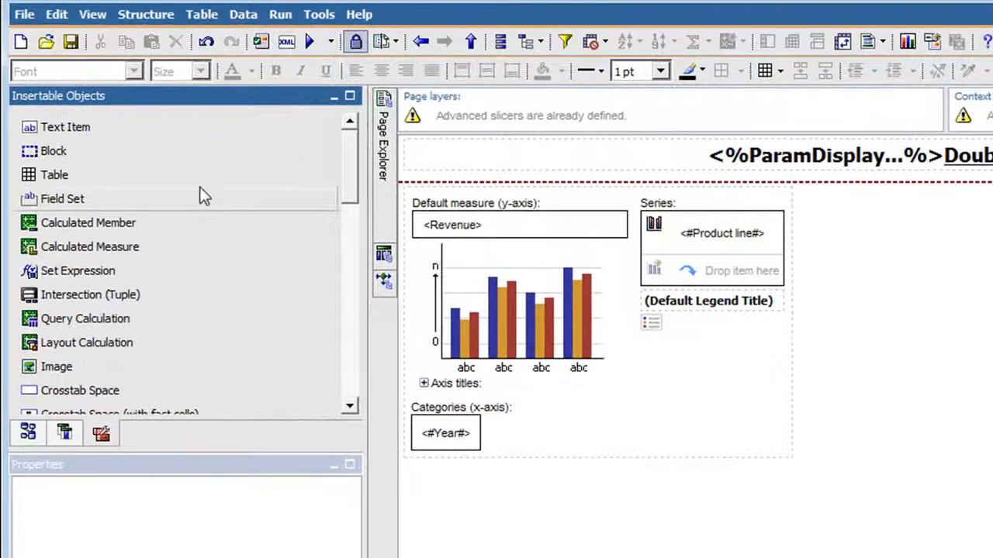
Save the chart report in My Folders as countrychart
left_click(71, 41)
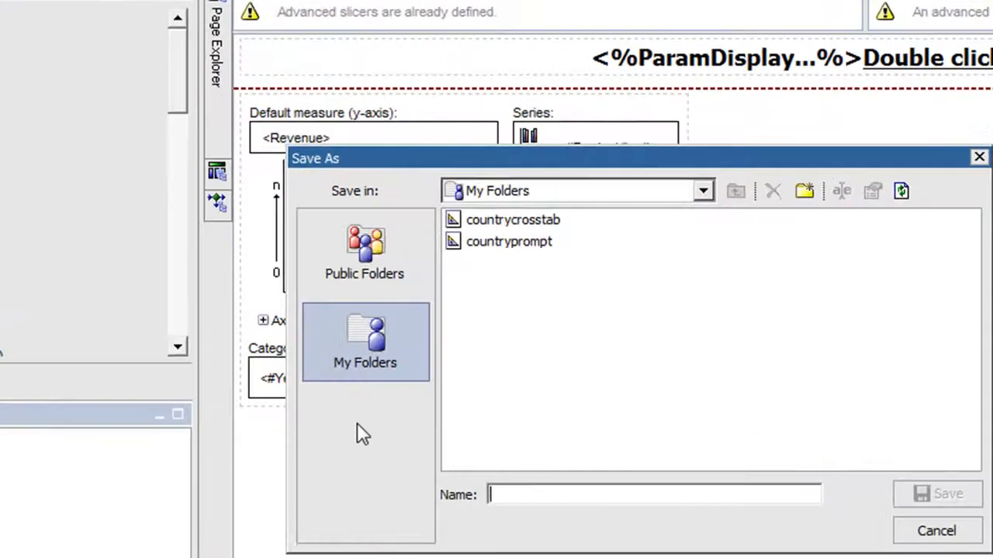
type("countrychart")
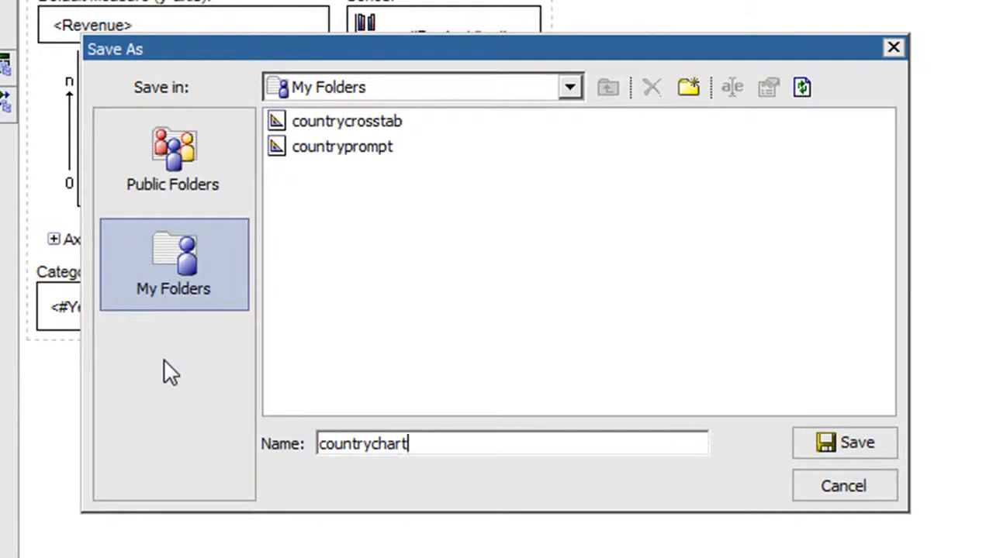
left_click(810, 443)
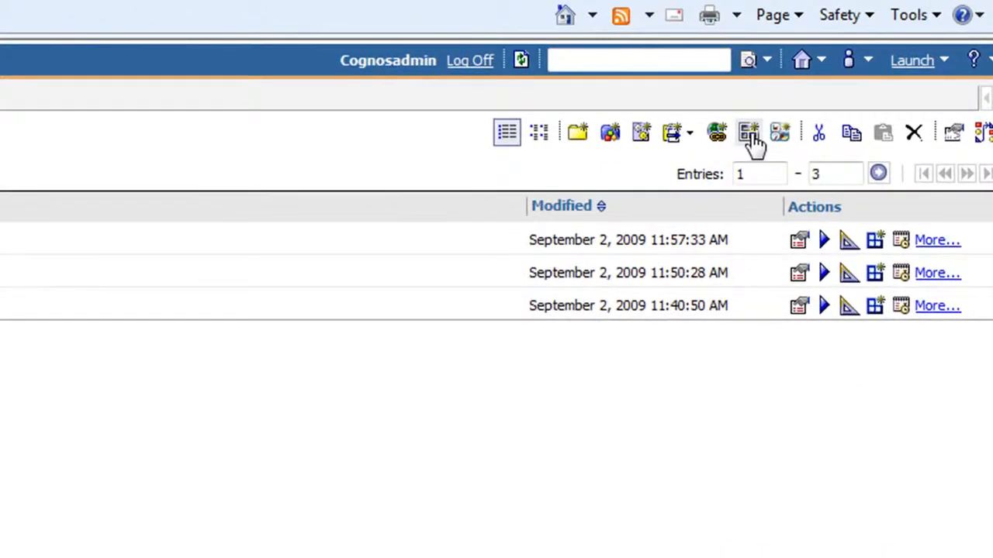
Start a new portal page in My Folders with the name Global Filter and continue to its layout settings
left_click(749, 133)
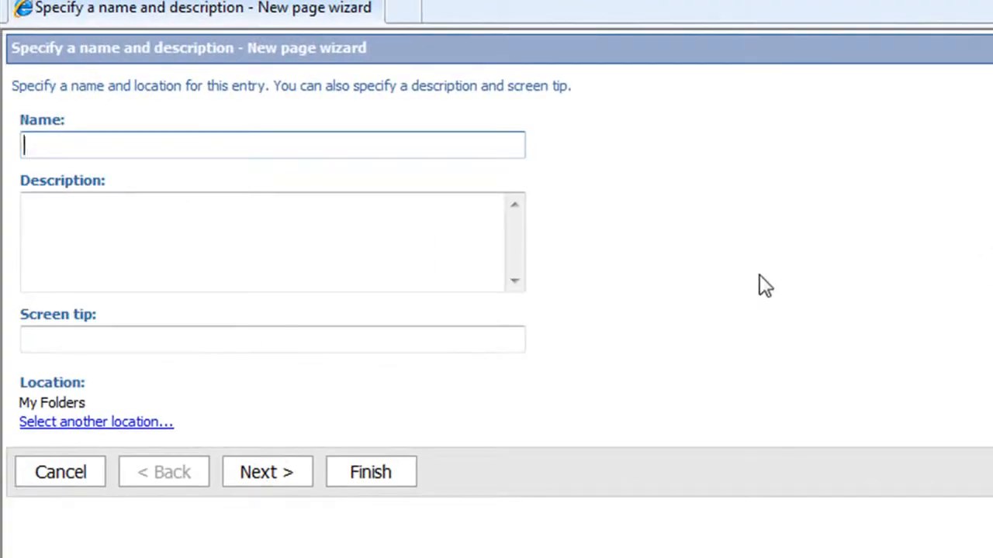
type("Global Filter")
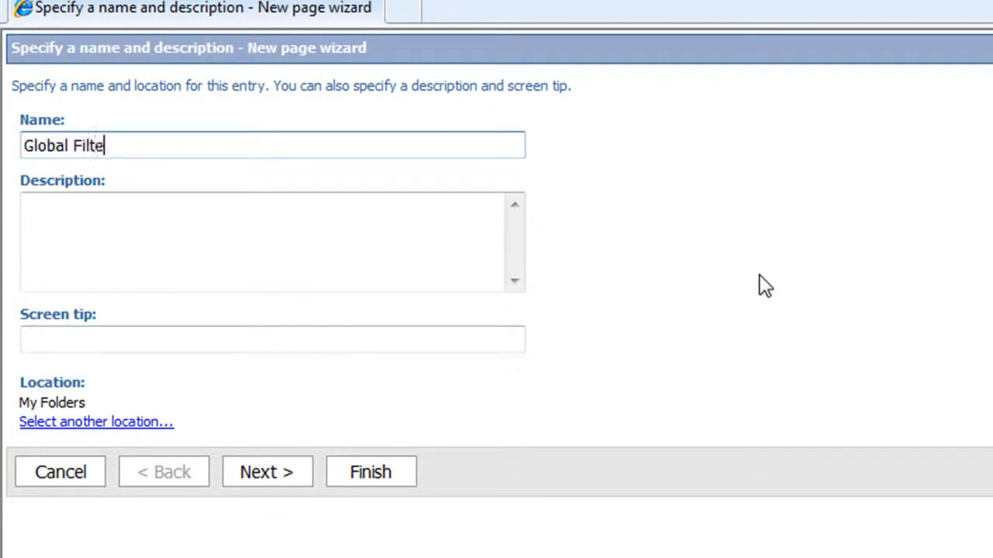
left_click(292, 475)
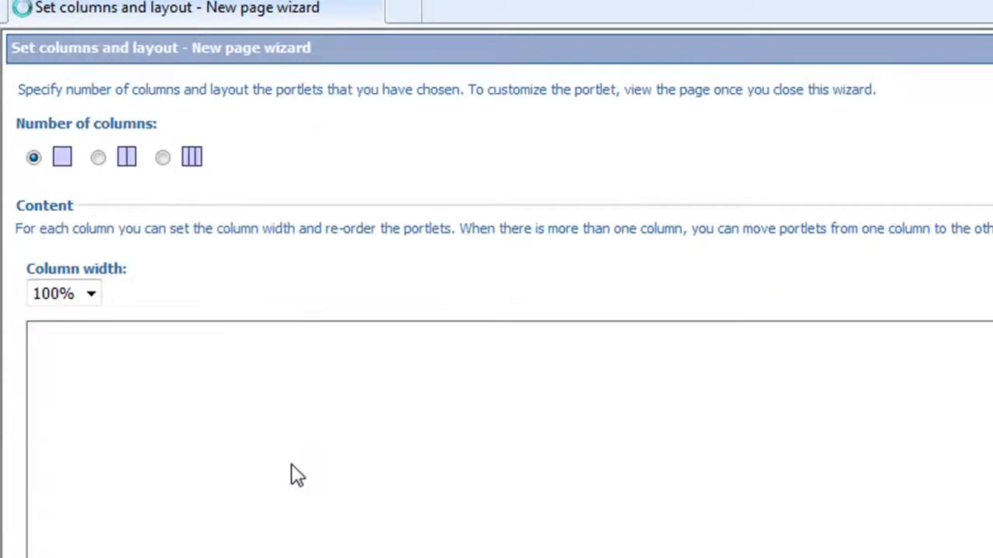
Set the page layout to two columns, the first 30% wide and the second 70% wide
left_click(97, 160)
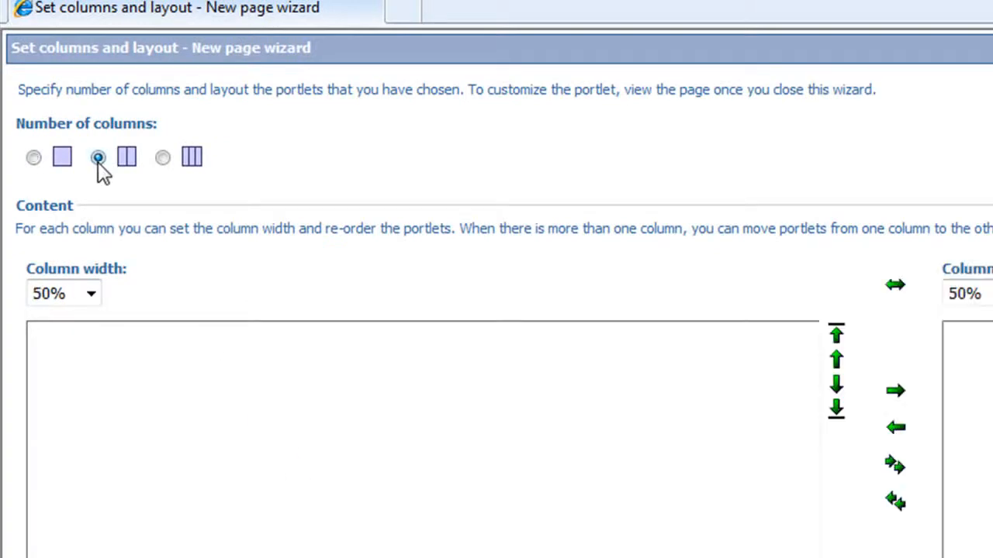
left_click(91, 295)
left_click(87, 347)
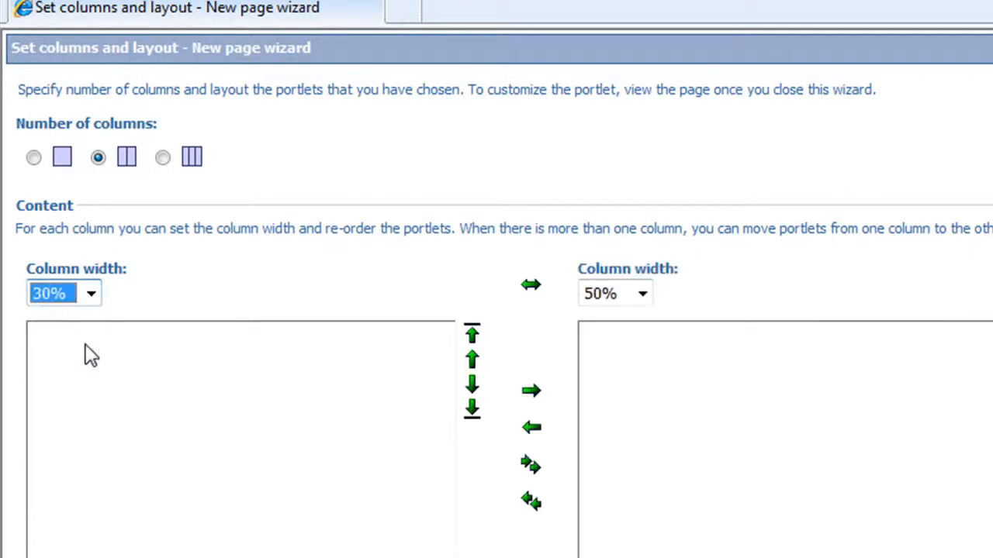
left_click(642, 297)
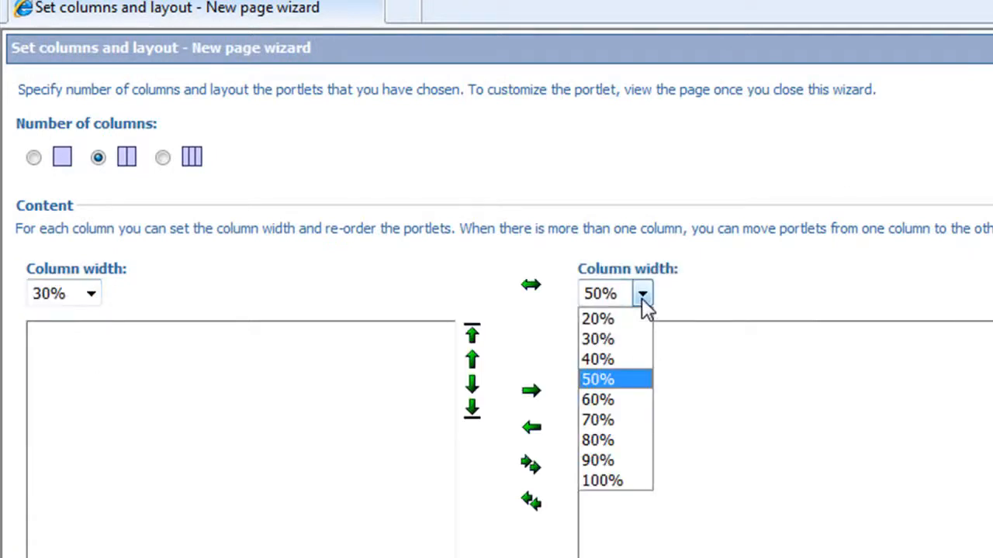
left_click(626, 419)
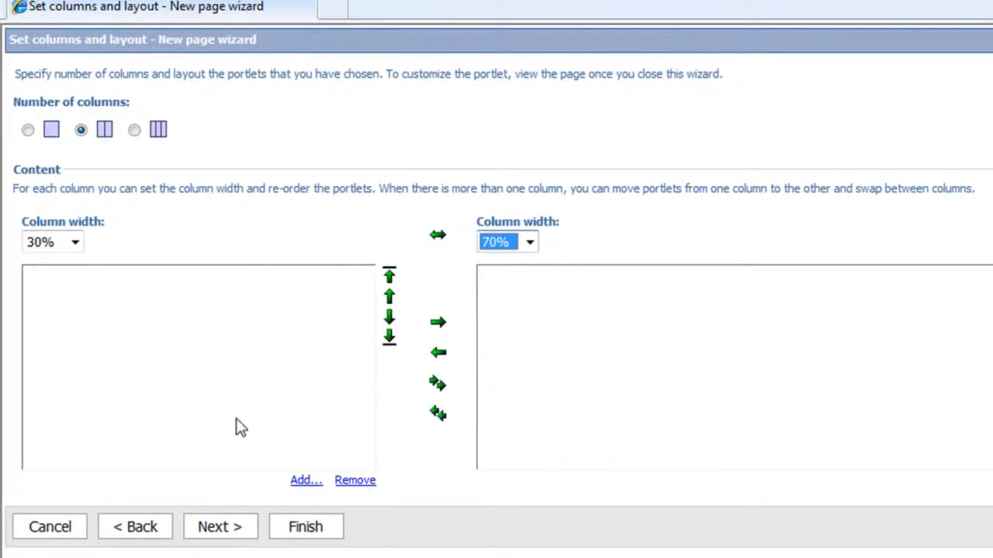
Add one Cognos Viewer portlet from Cognos Content to the page's 30% column
left_click(304, 483)
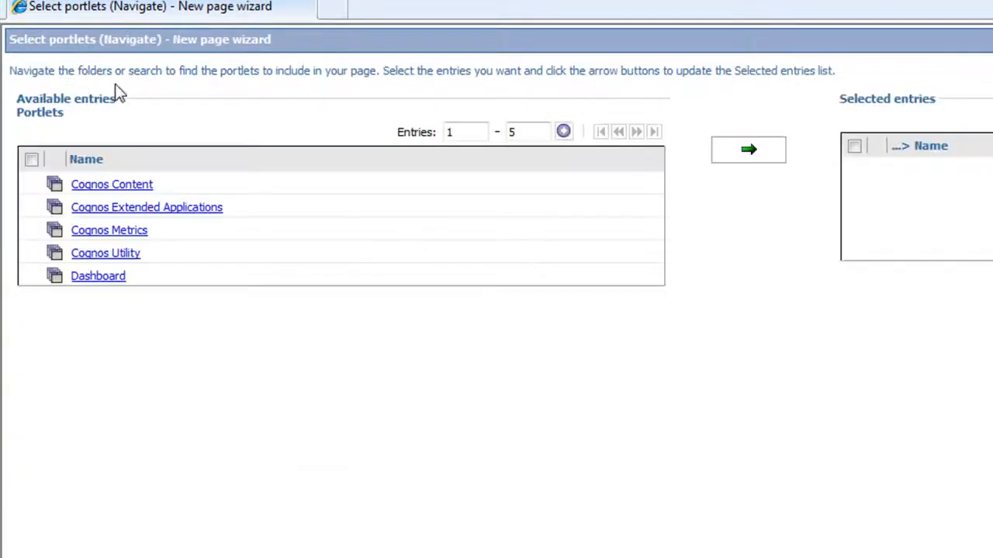
left_click(123, 193)
left_click(31, 242)
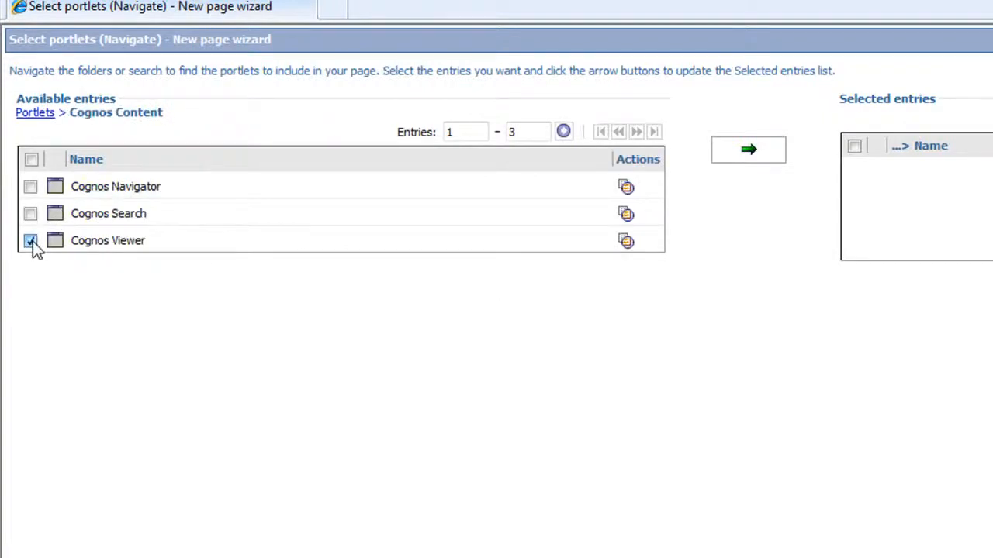
left_click(740, 153)
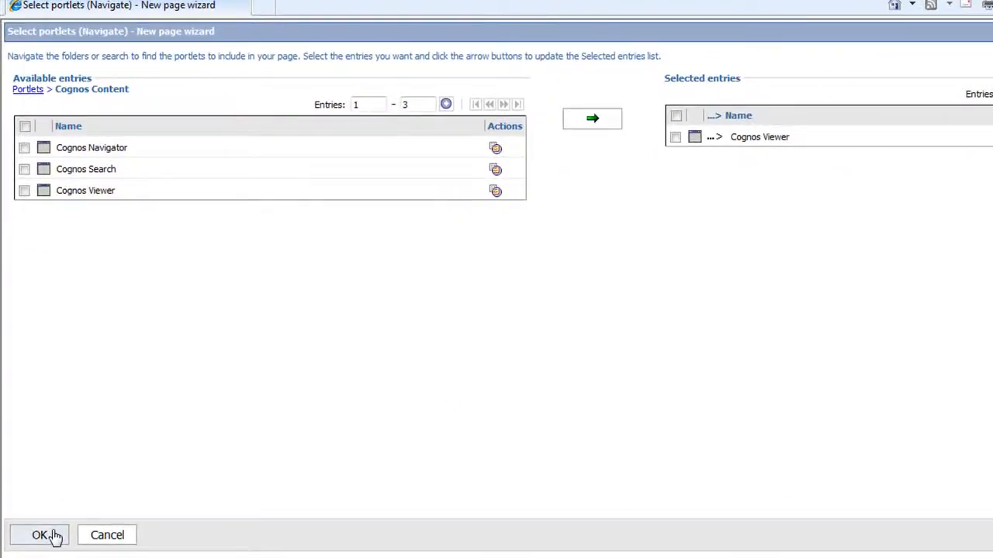
left_click(55, 536)
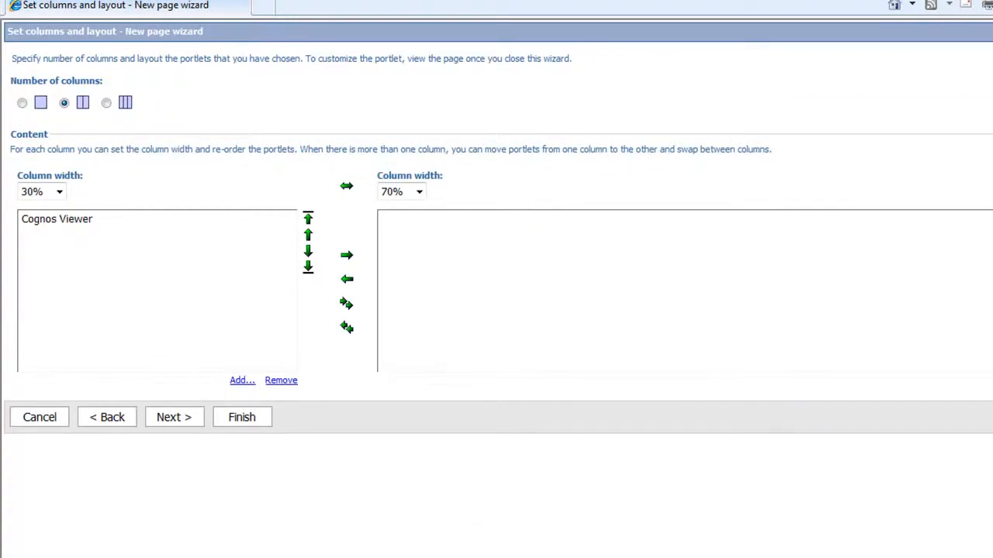
Add two Cognos Viewer portlets to the 70% column and finish the page, adding it to the portal tabs and viewing it
left_click(992, 380)
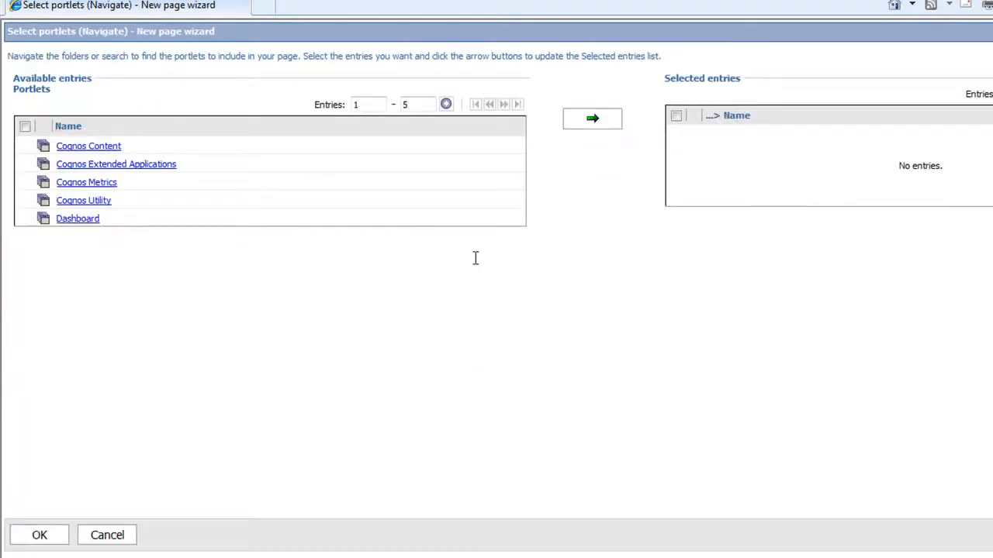
left_click(103, 147)
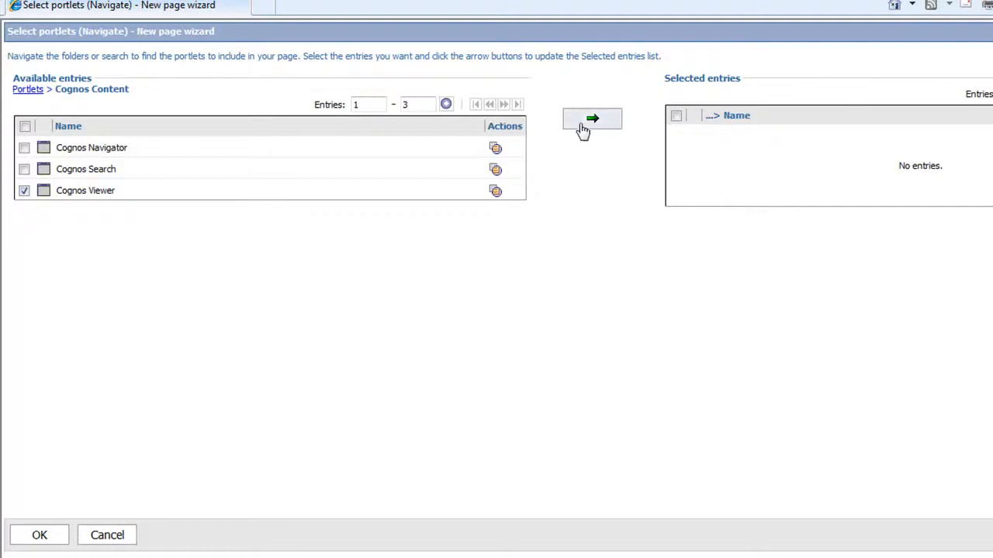
left_click(589, 123)
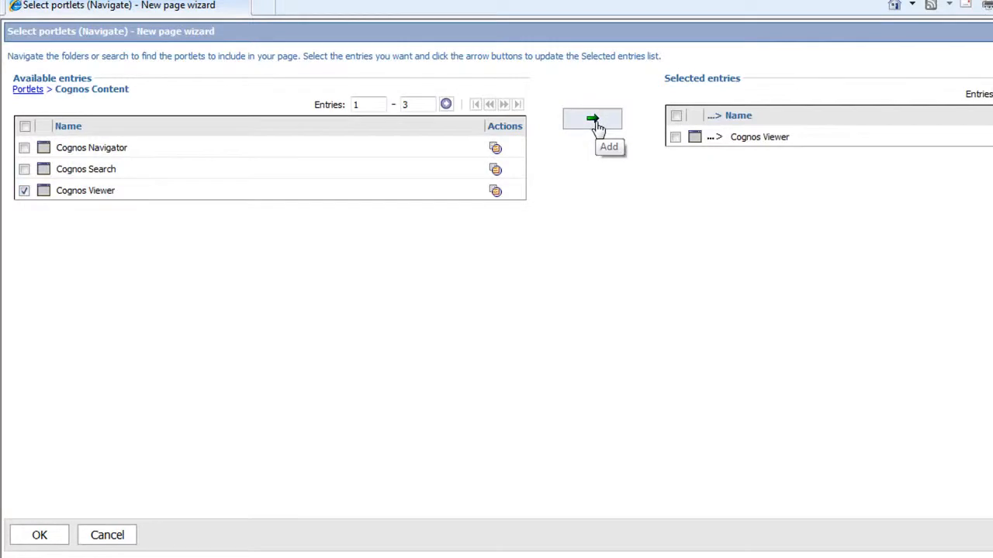
left_click(594, 122)
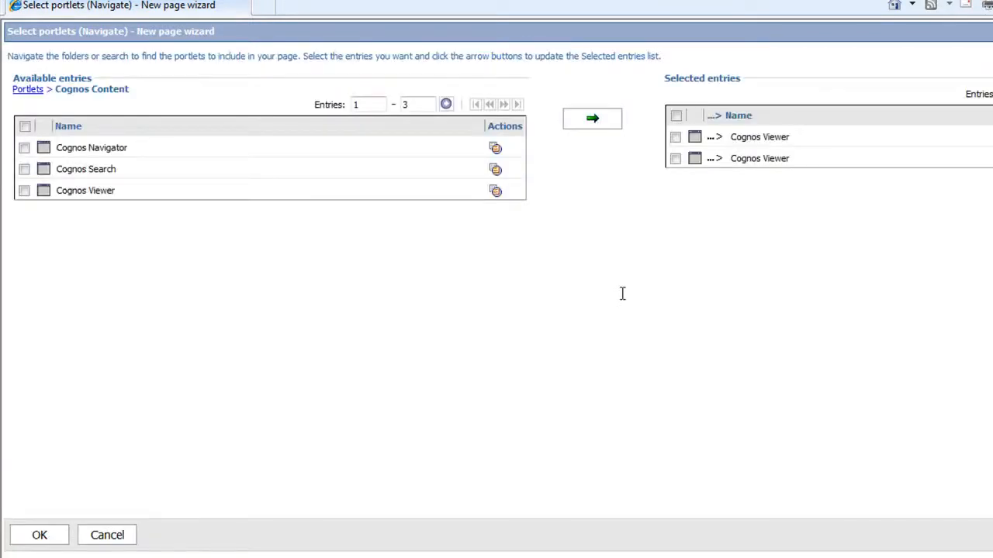
left_click(42, 535)
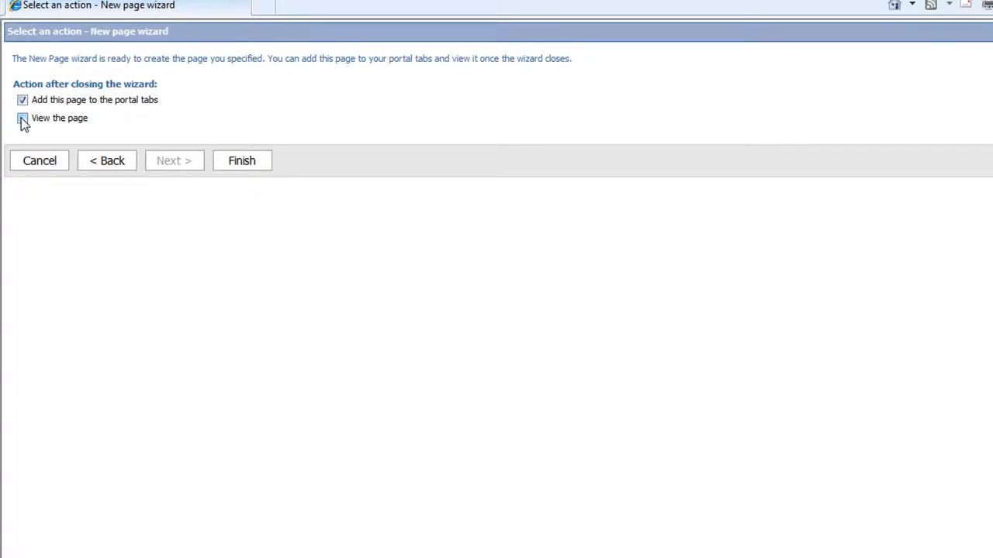
left_click(250, 172)
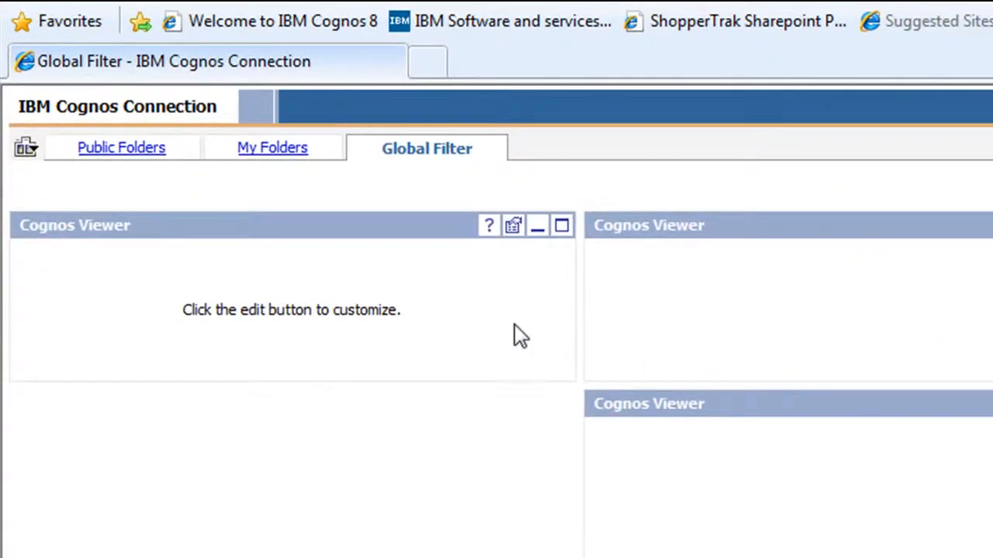
Edit the Cognos Viewer portlet in the 30% column and set its entry to the countryprompt report from My Folders
left_click(514, 228)
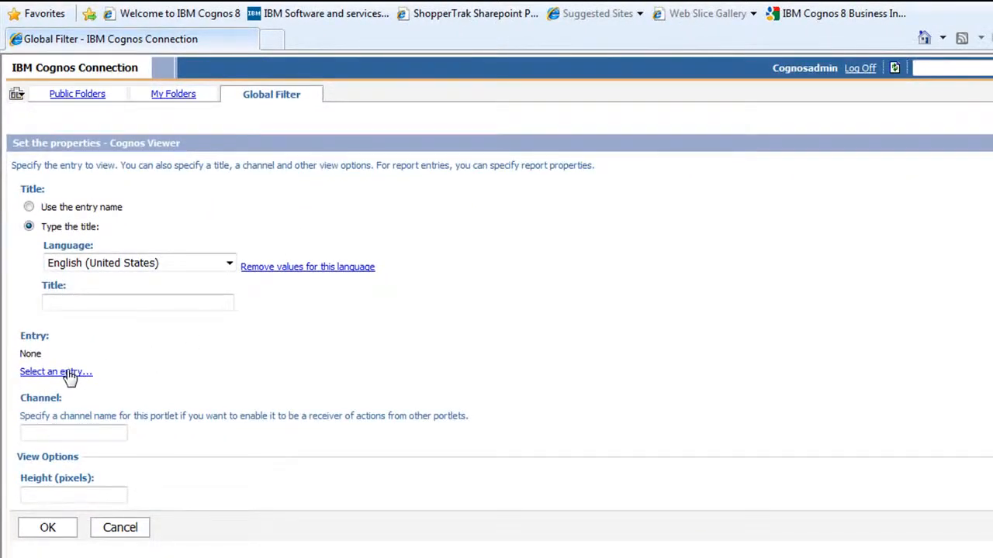
left_click(69, 374)
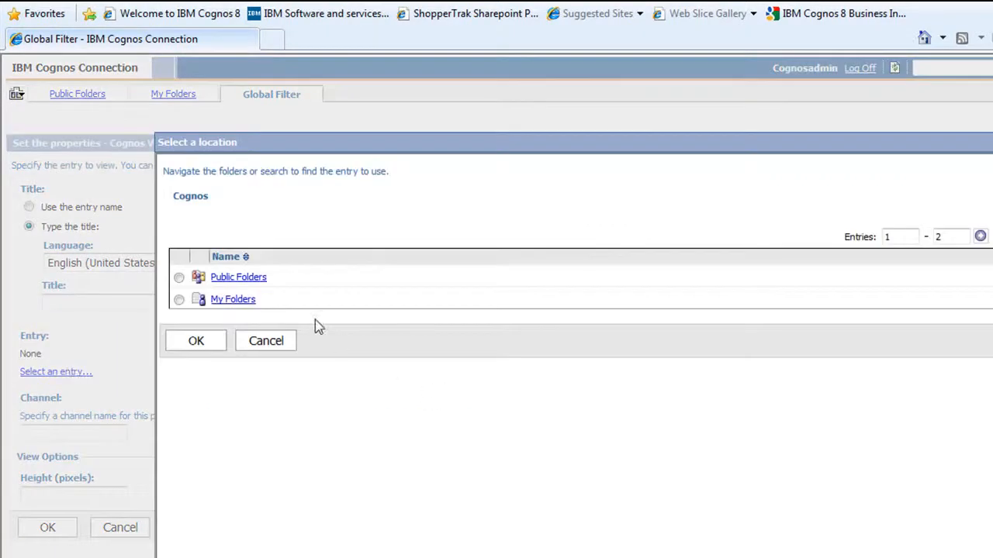
left_click(233, 299)
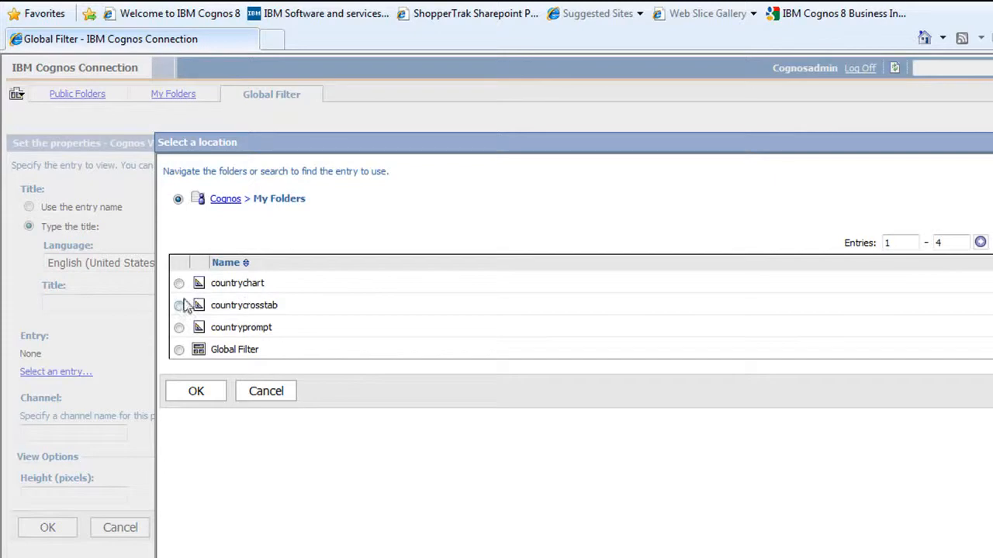
left_click(179, 328)
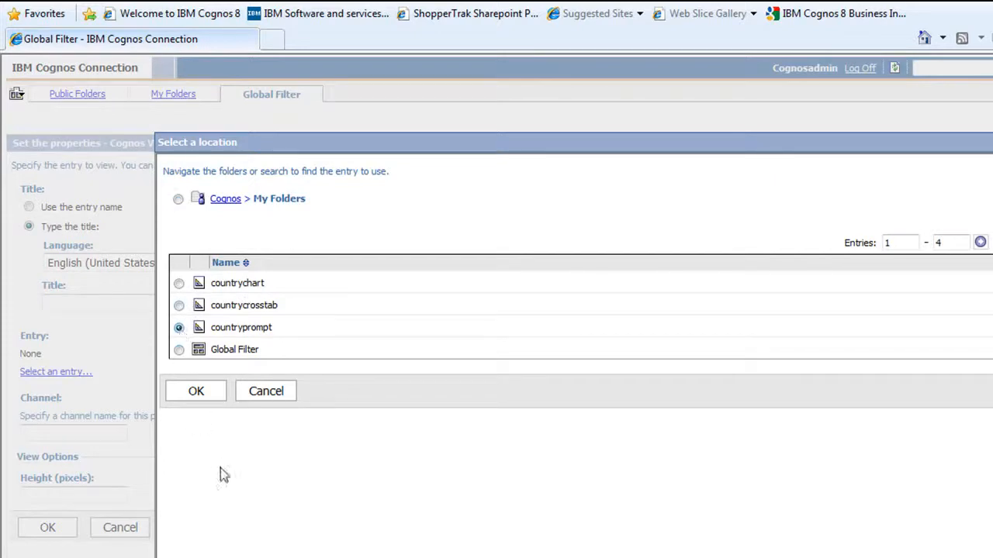
left_click(197, 391)
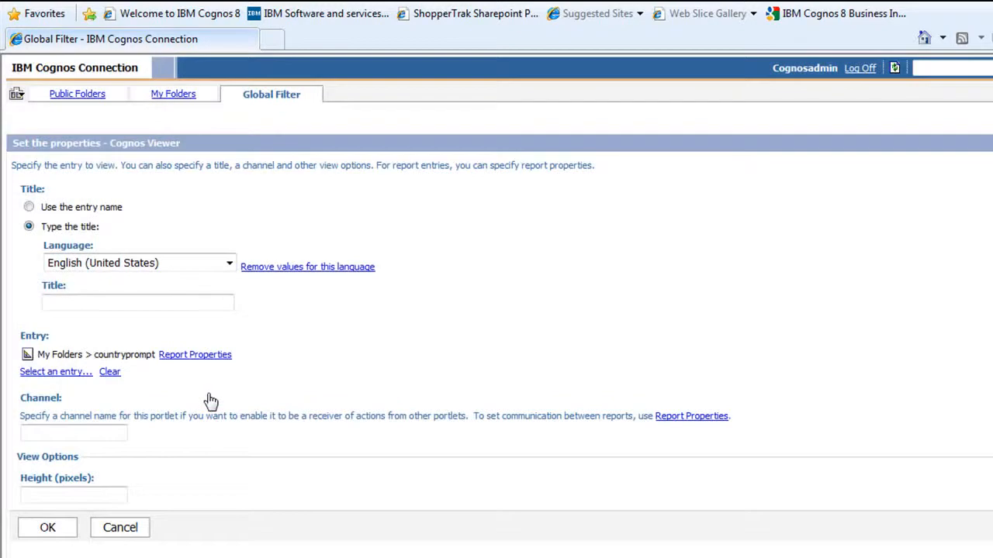
Set the countryprompt portlet to run the report and communicate prompt values with portlets not using a channel, and save its properties
left_click(212, 355)
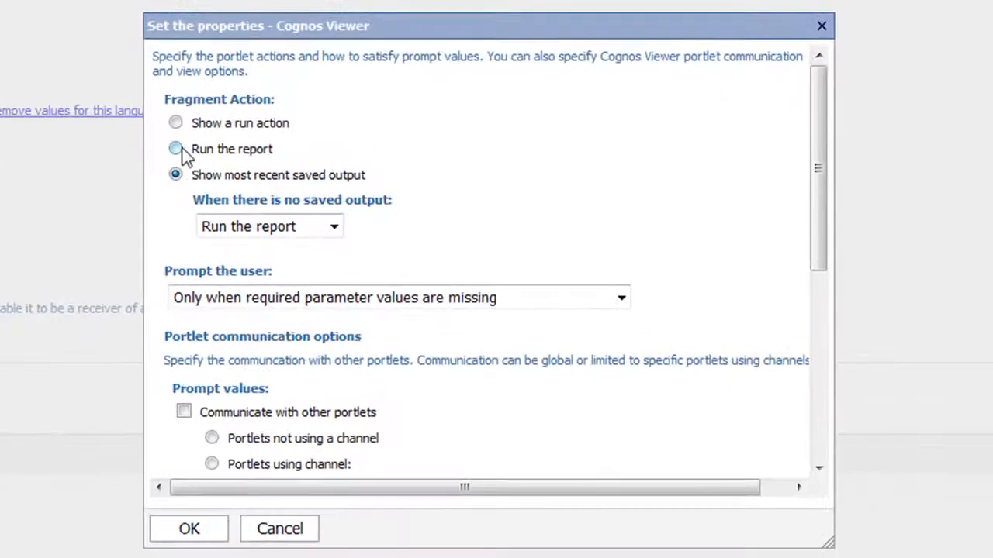
left_click(176, 149)
left_click_drag(821, 200, 824, 275)
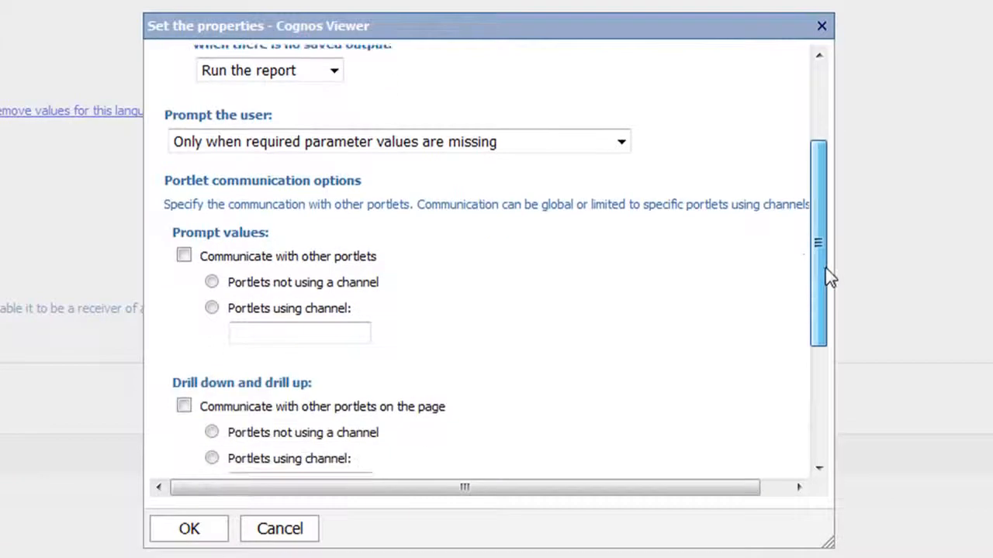
left_click(184, 257)
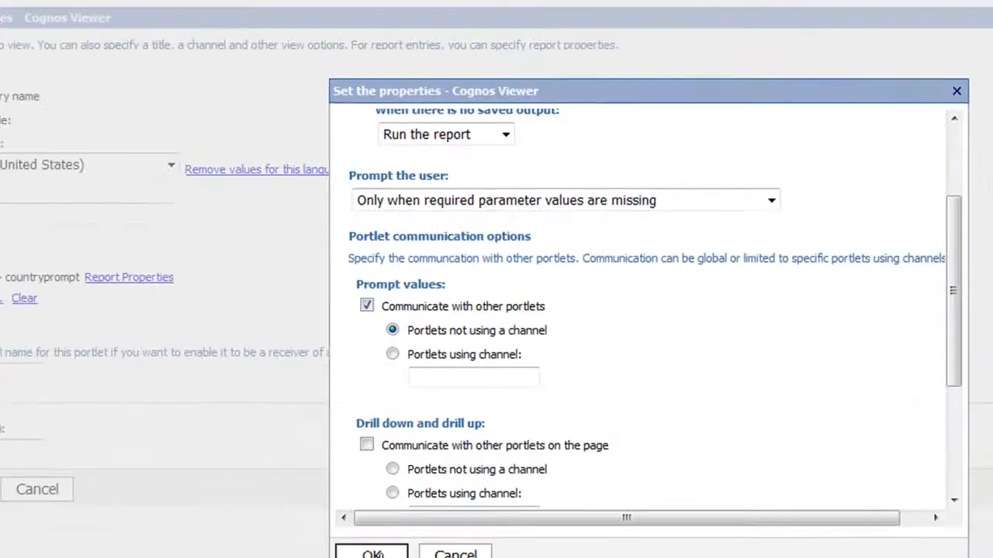
left_click(186, 529)
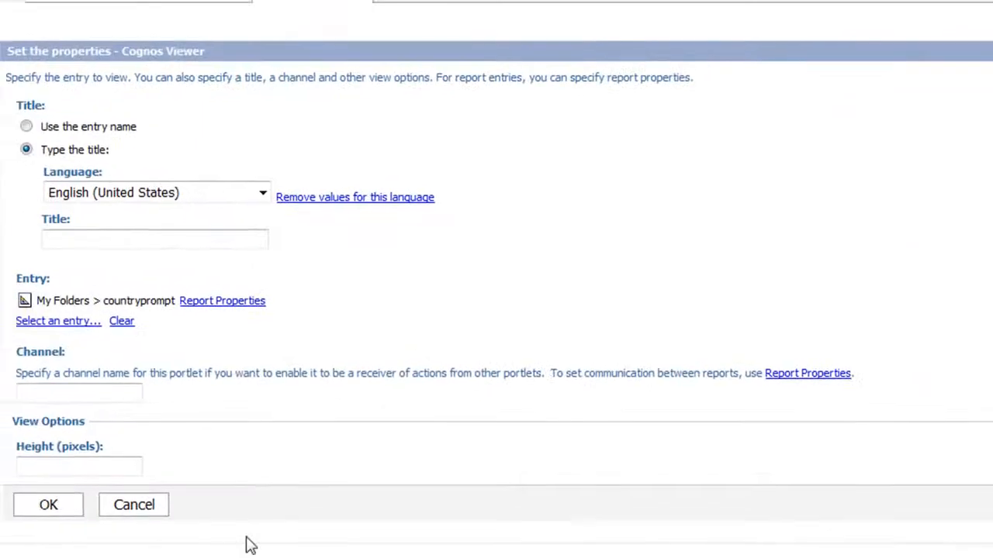
left_click(31, 509)
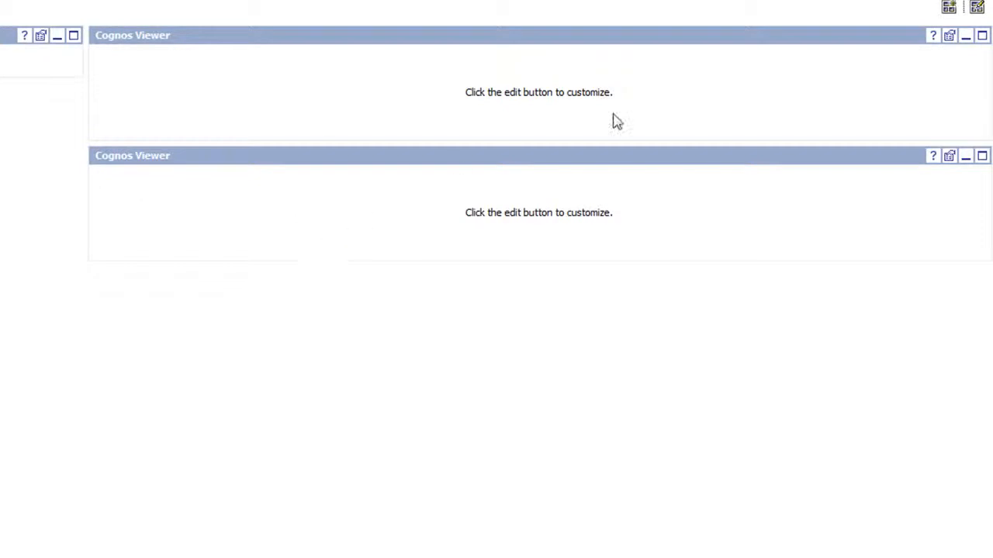
Edit the upper Cognos Viewer portlet in the 70% column and set its entry to the countrycrosstab report from My Folders
left_click(950, 37)
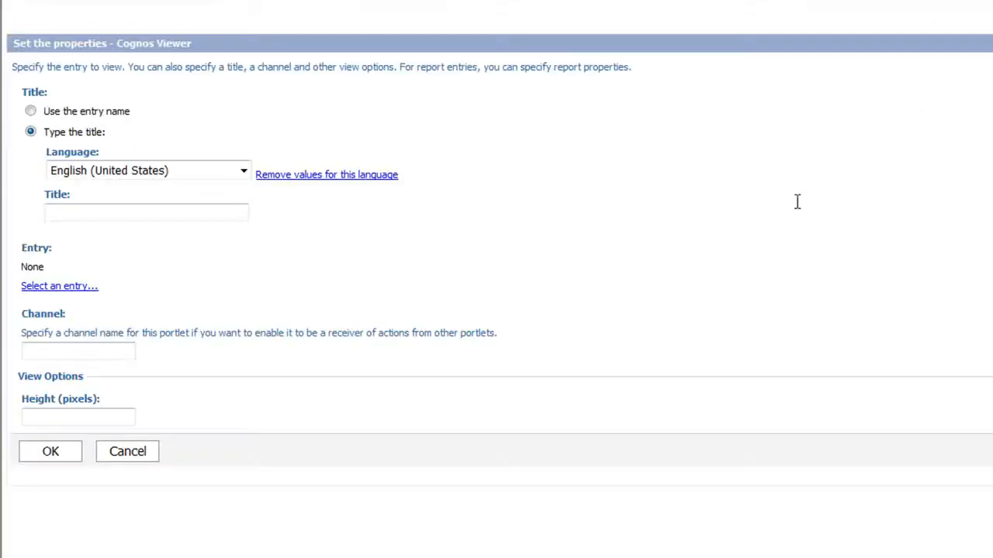
left_click(81, 288)
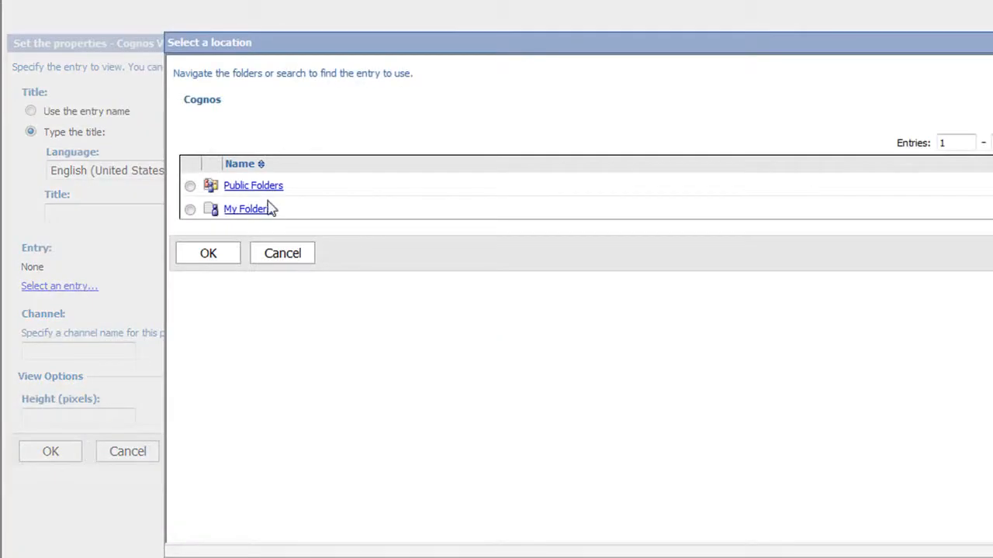
left_click(253, 210)
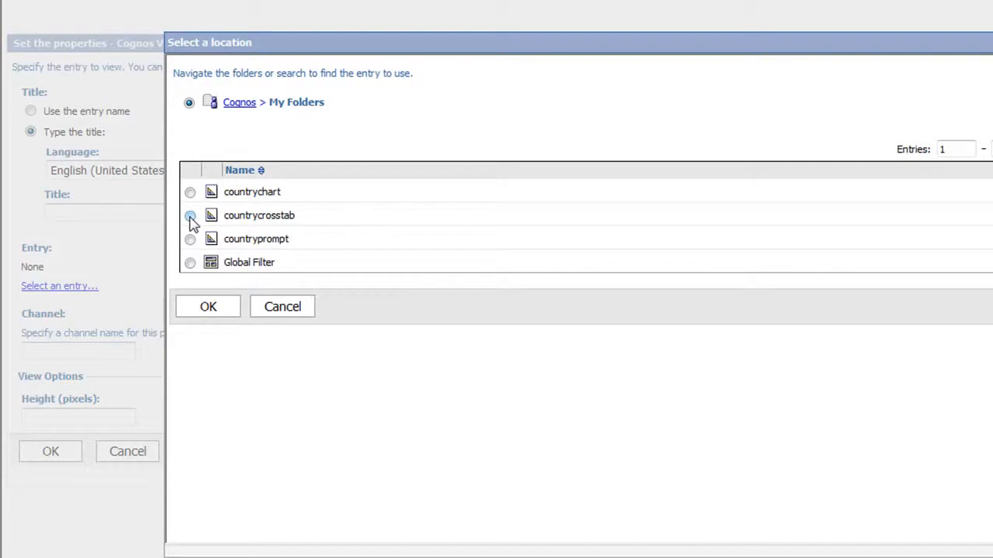
left_click(208, 308)
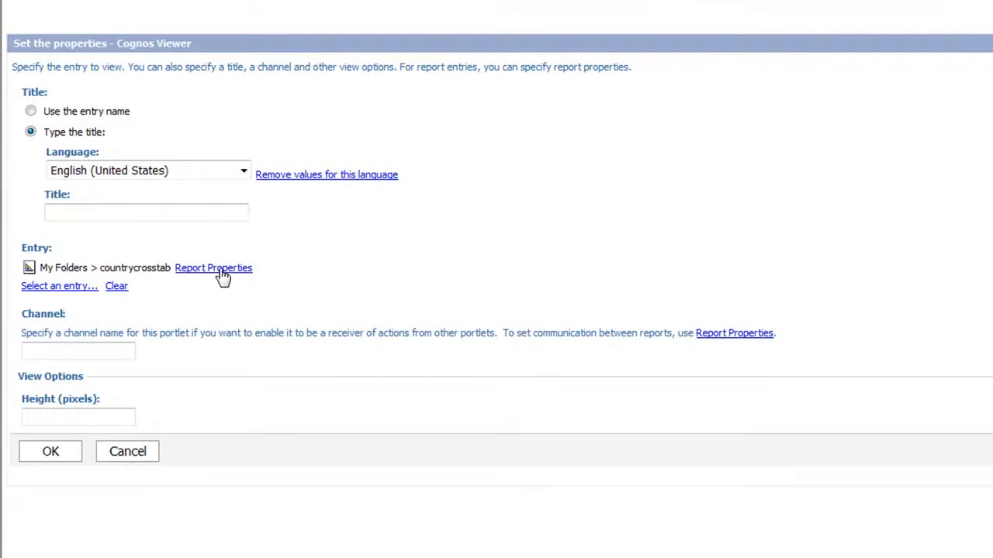
Set the countrycrosstab portlet to run the report, with prompt-value and drill down/up communication enabled for portlets not using a channel
left_click(221, 271)
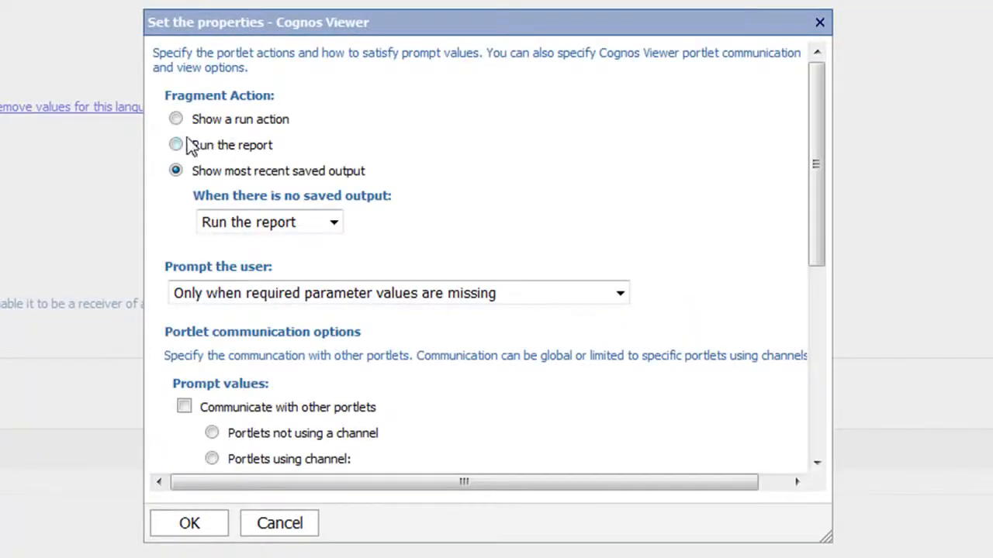
left_click(176, 145)
left_click_drag(812, 151, 829, 241)
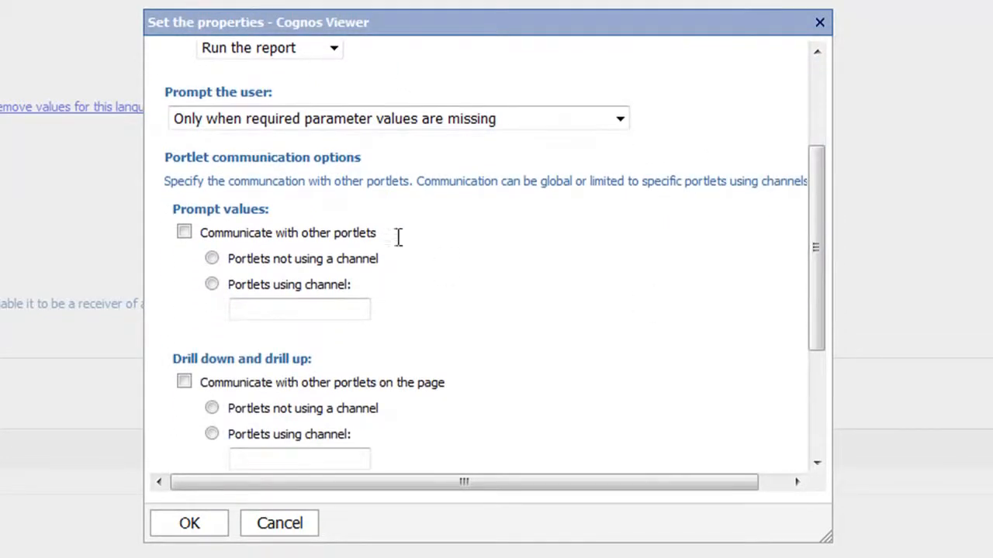
left_click(184, 234)
left_click_drag(814, 221, 824, 277)
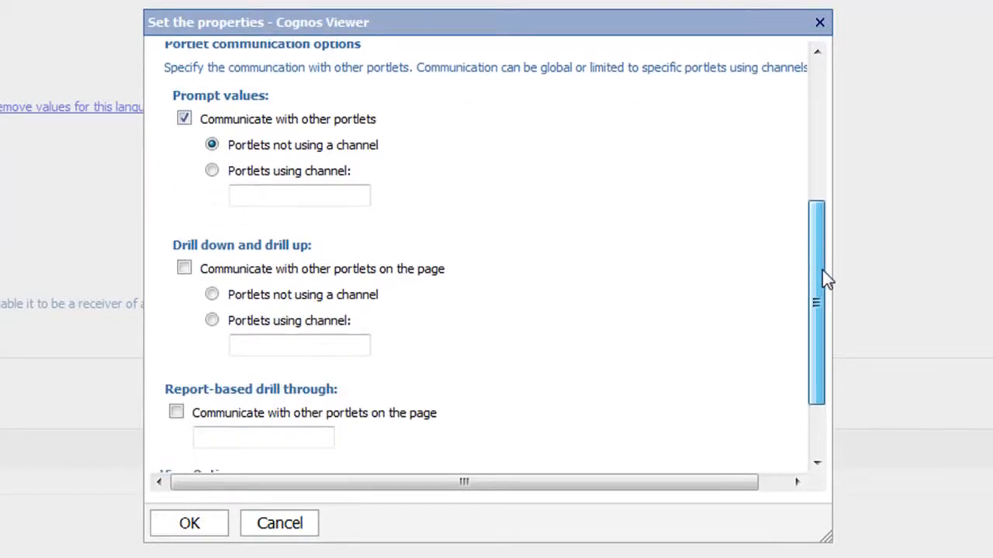
left_click(184, 269)
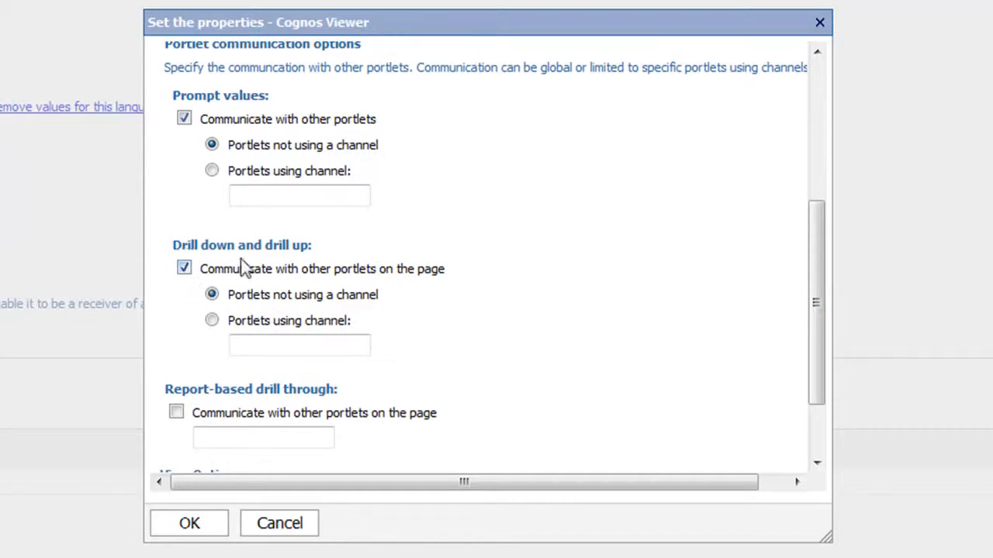
left_click(184, 526)
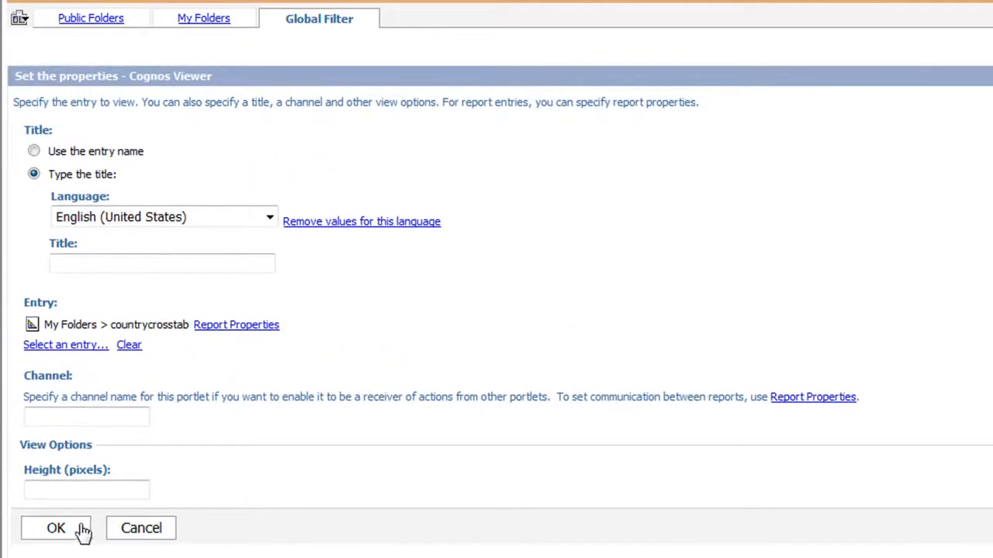
left_click(80, 531)
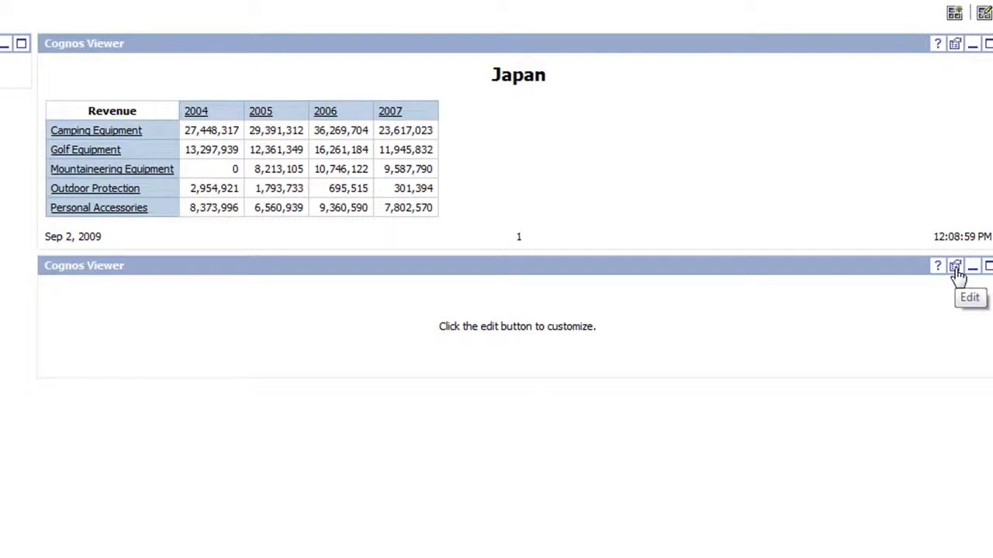
Edit the remaining empty Cognos Viewer portlet and set its entry to the countrychart report from My Folders
left_click(955, 267)
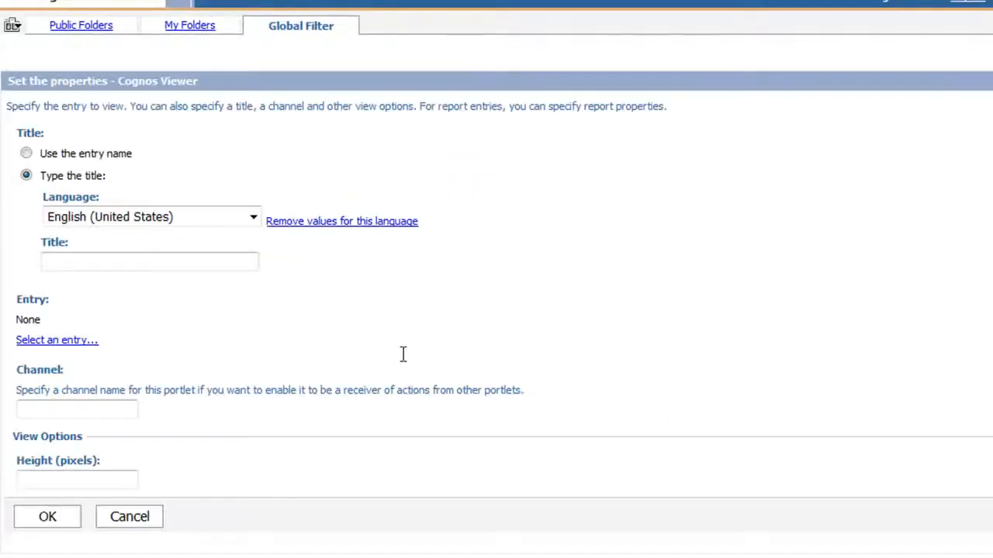
left_click(84, 343)
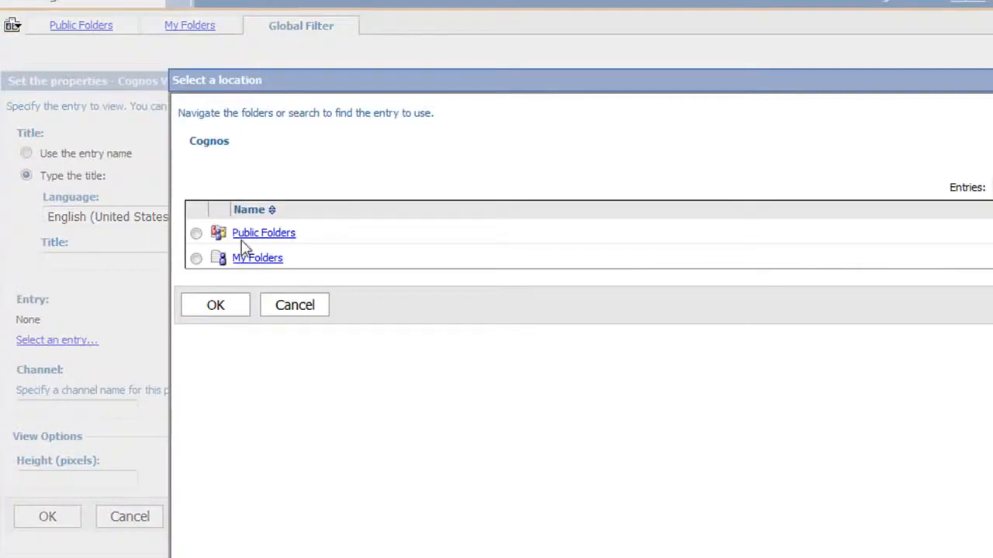
left_click(248, 259)
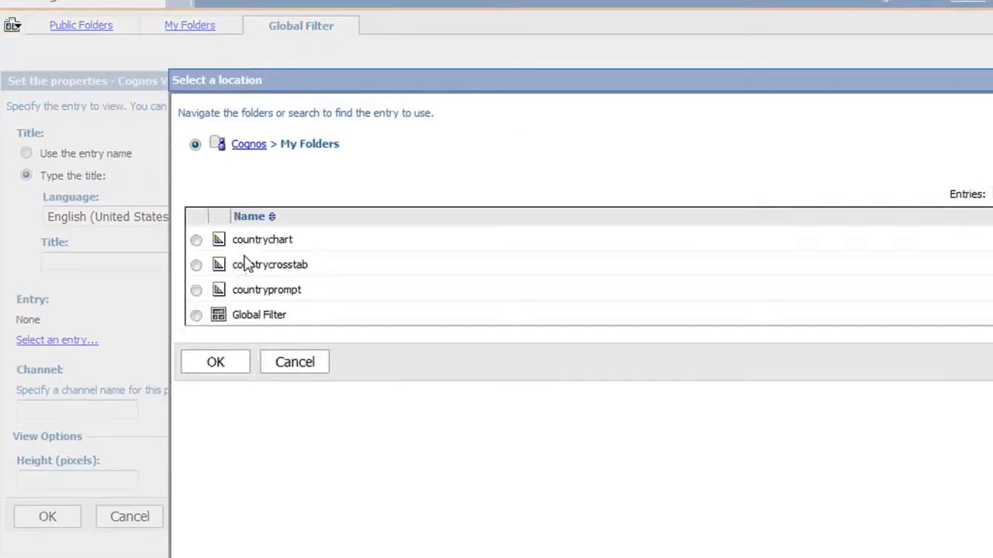
left_click(196, 241)
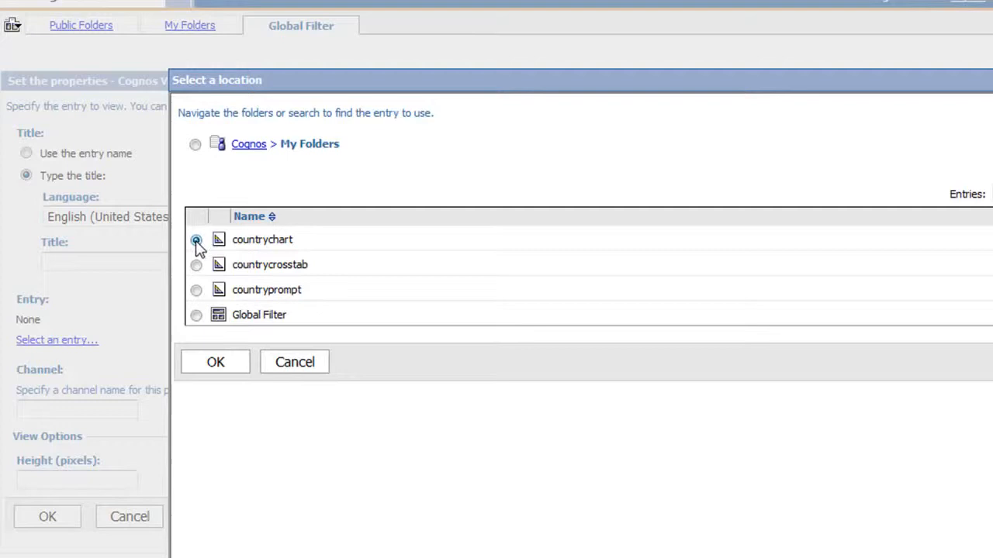
left_click(216, 363)
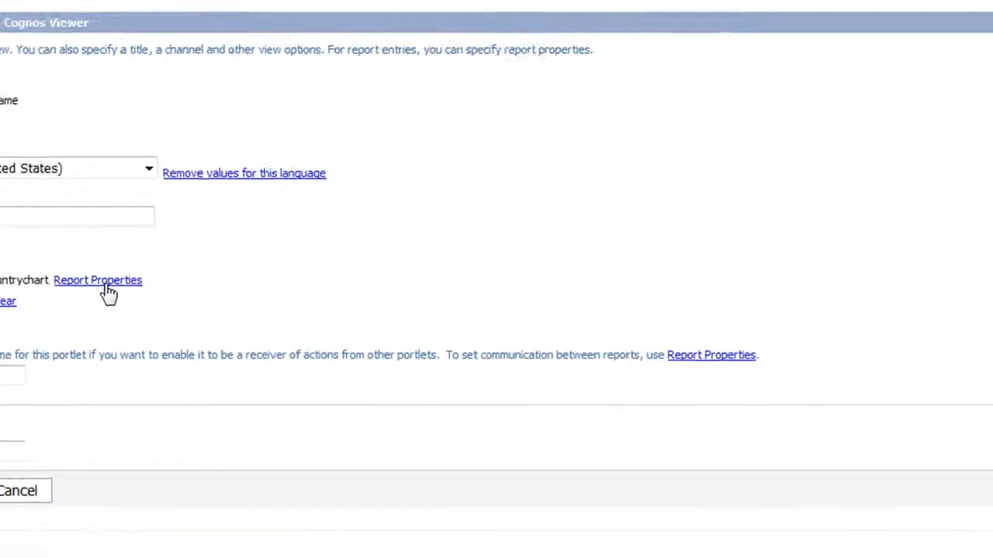
Set the countrychart portlet to run the report, with prompt-value and drill down/up communication enabled for portlets not using a channel
left_click(134, 299)
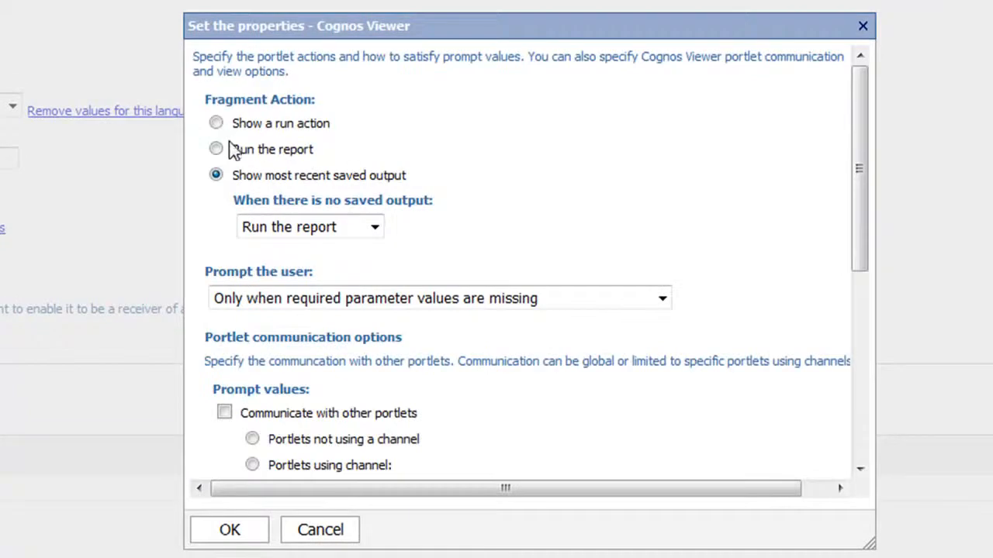
left_click(217, 148)
left_click_drag(856, 203, 871, 318)
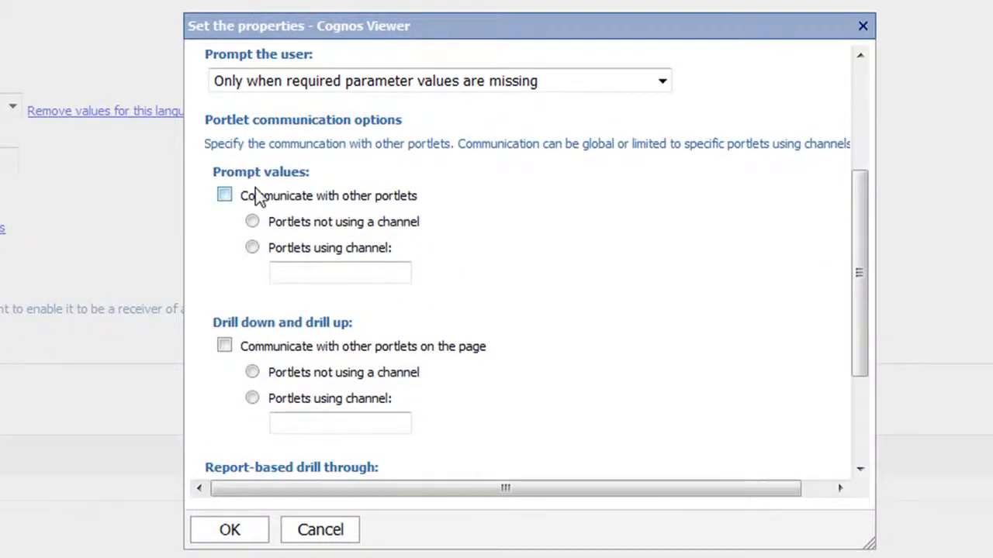
left_click(224, 195)
left_click(224, 347)
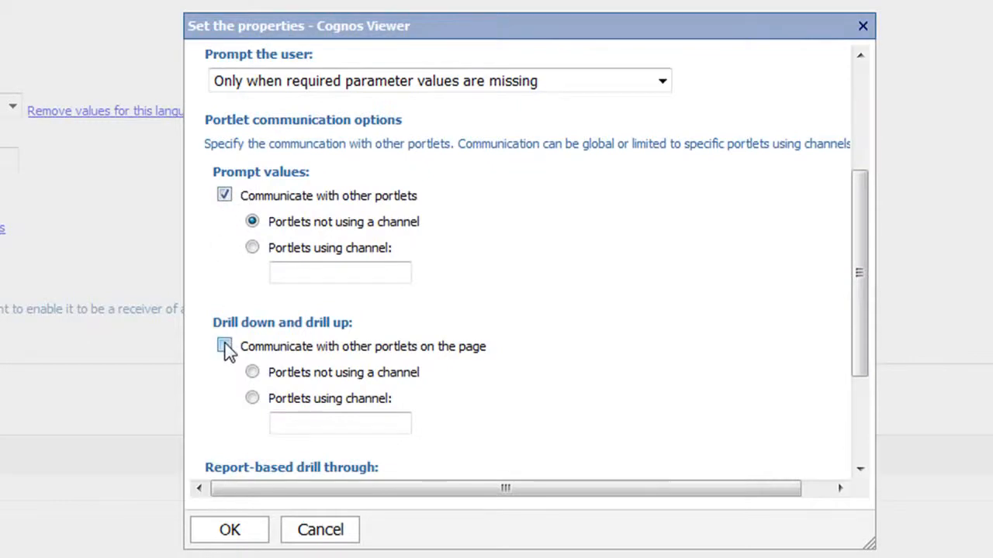
left_click(237, 531)
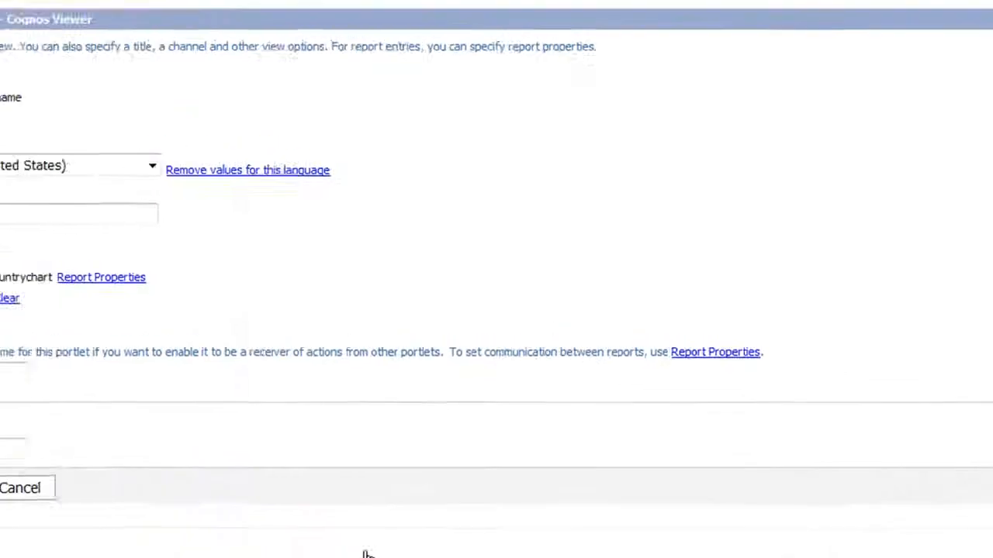
left_click(45, 516)
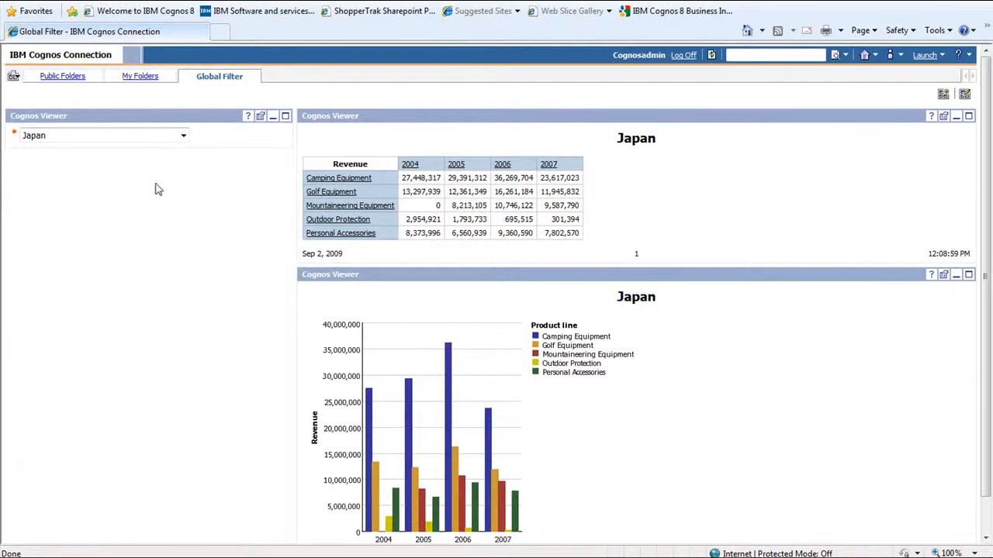
Filter the page by Belgium with the country prompt and drill down on Golf Equipment in the crosstab
left_click(183, 137)
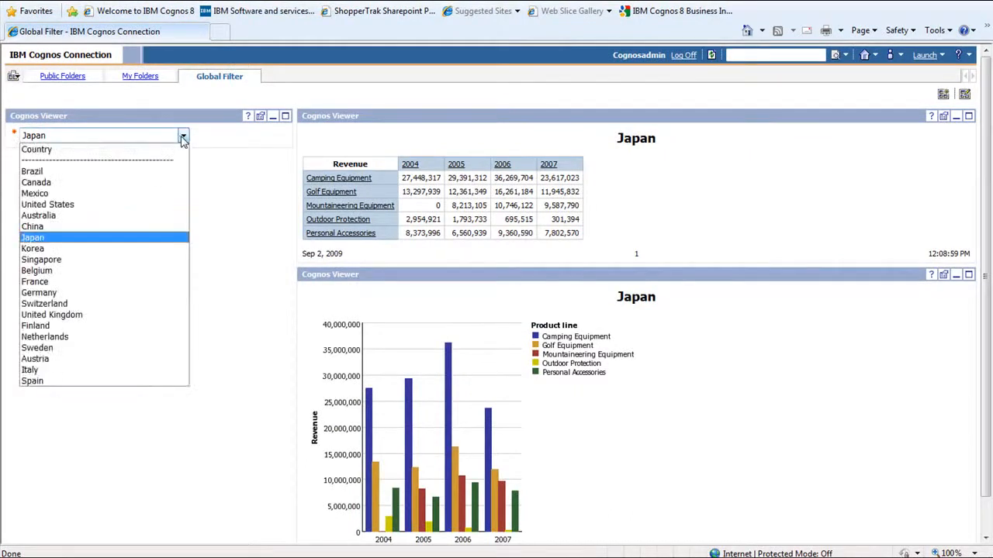
left_click(145, 277)
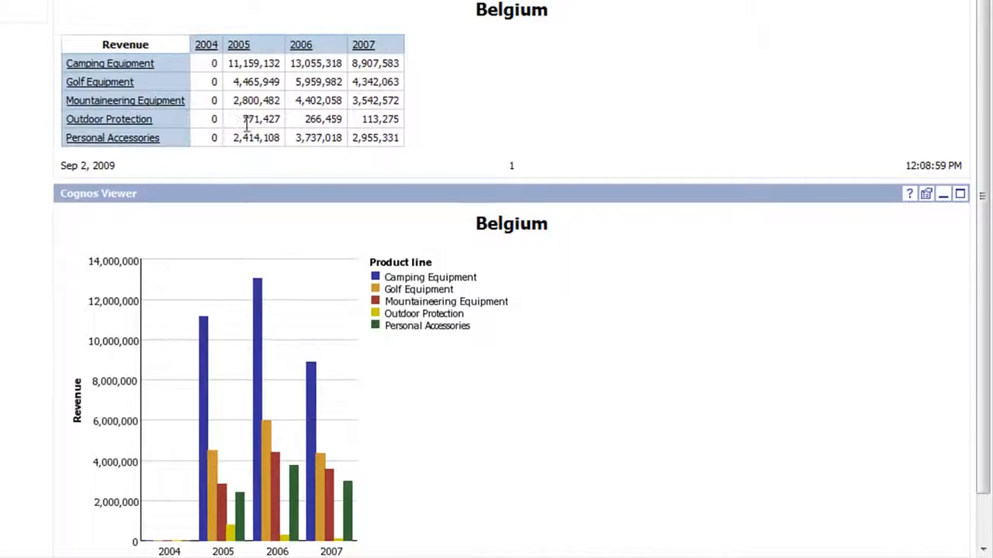
left_click(123, 85)
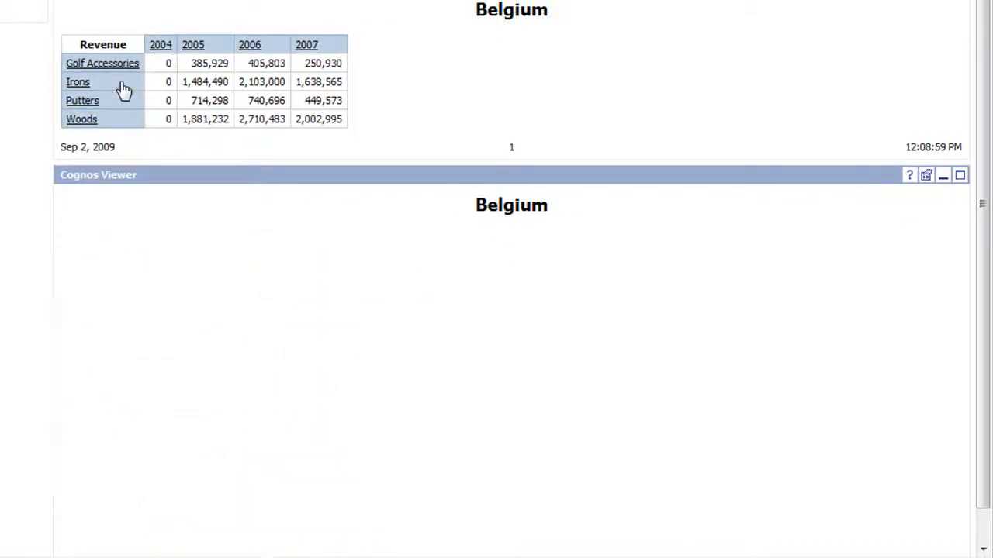